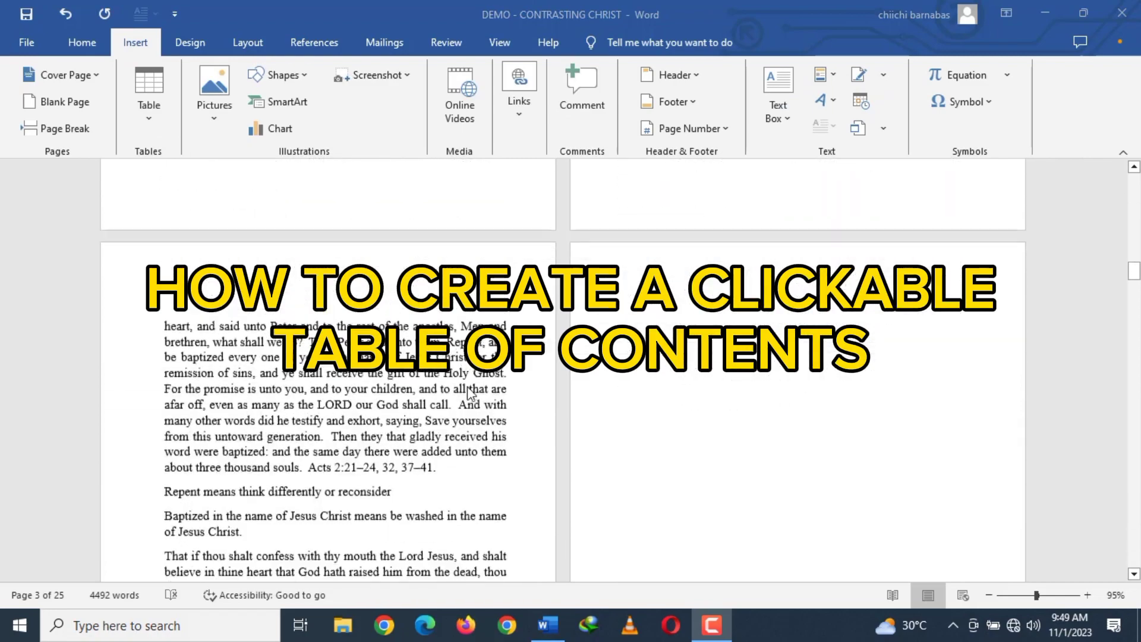
# Look through the document's pages, from the front matter to the final chapter, to review its chapter and section headings.
pyautogui.scroll(-20, 467, 388)
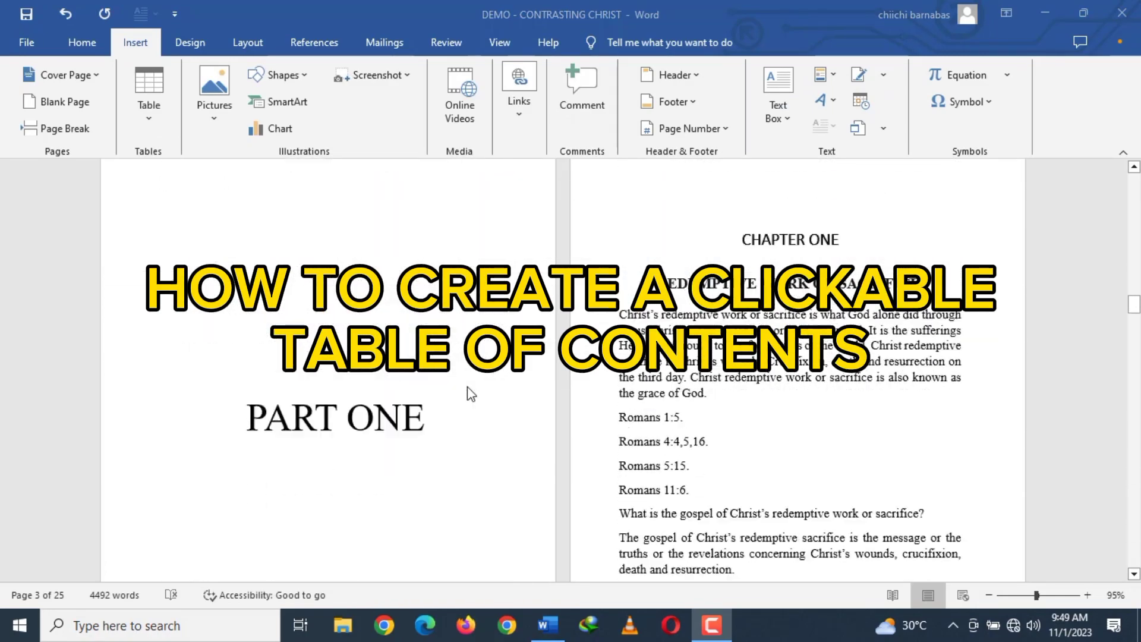
pyautogui.scroll(-20, 471, 393)
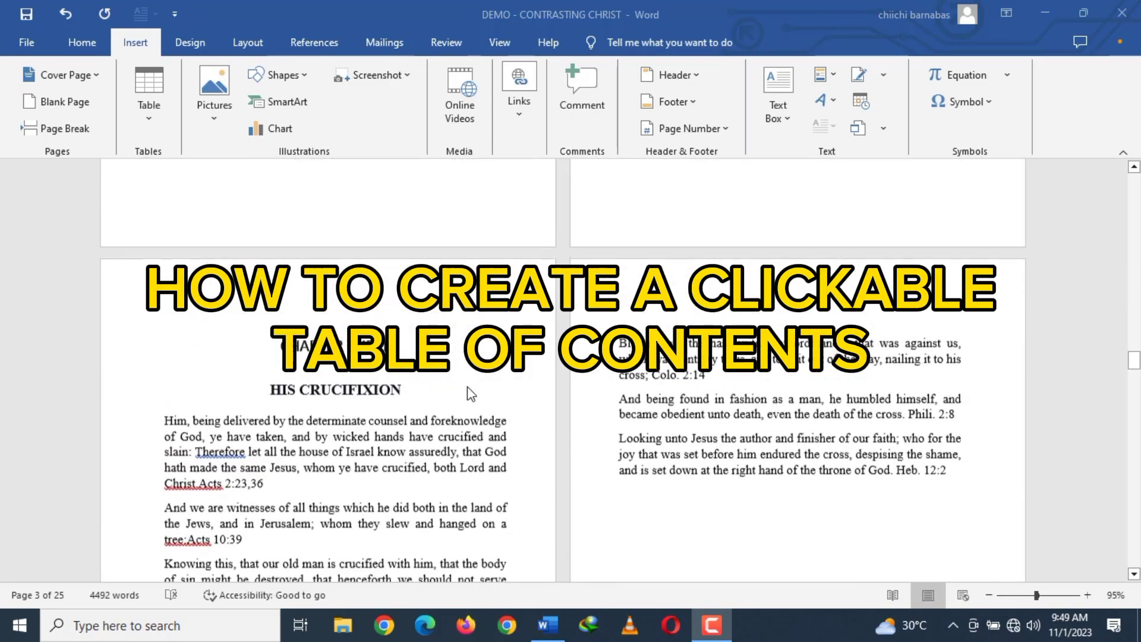
pyautogui.scroll(-15, 470, 394)
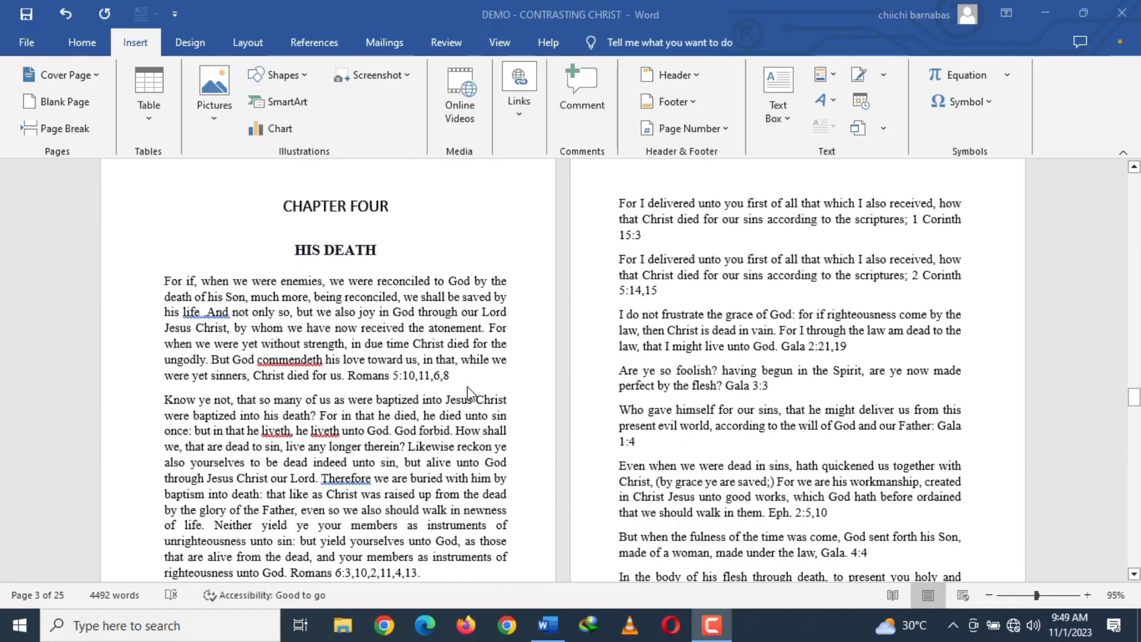
pyautogui.scroll(-15, 470, 393)
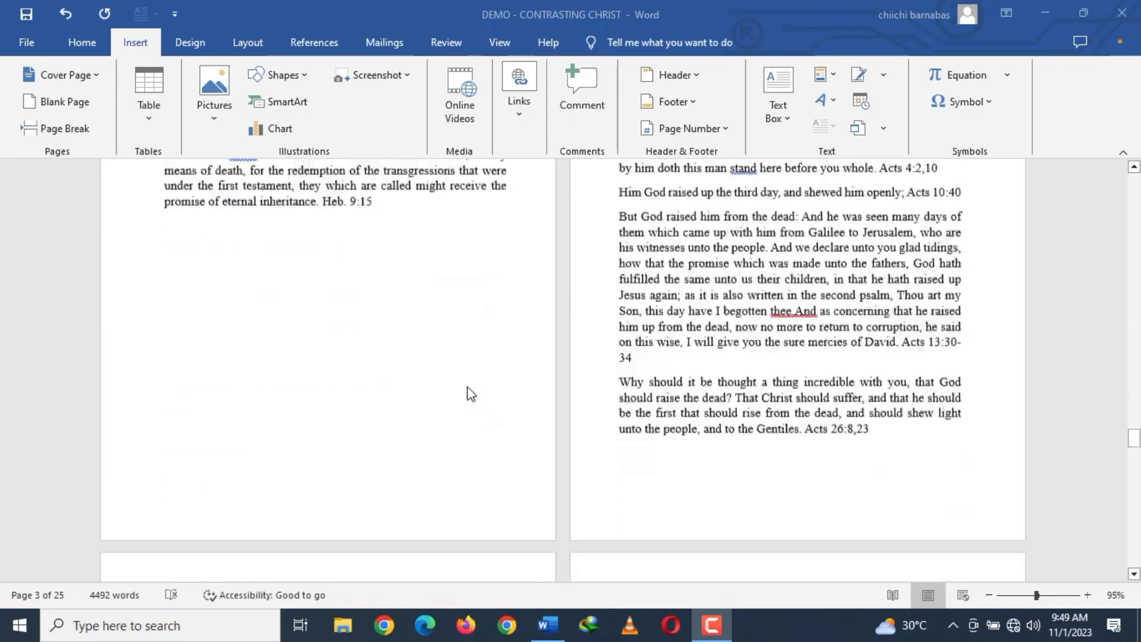
pyautogui.scroll(-15, 467, 383)
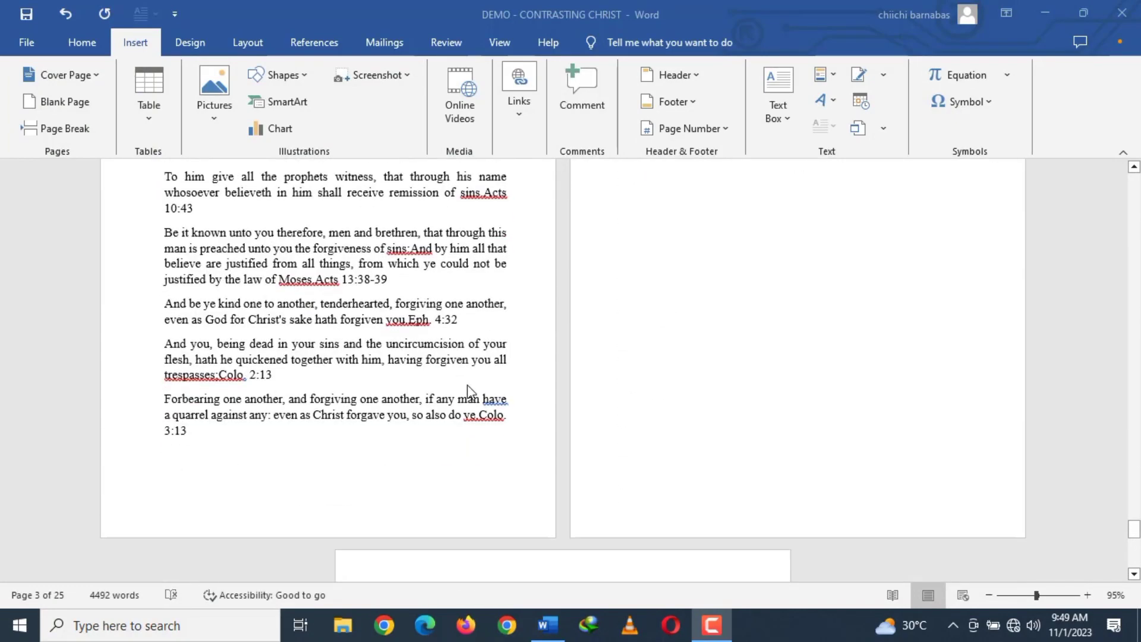
pyautogui.scroll(-5, 469, 392)
pyautogui.scroll(16, 469, 390)
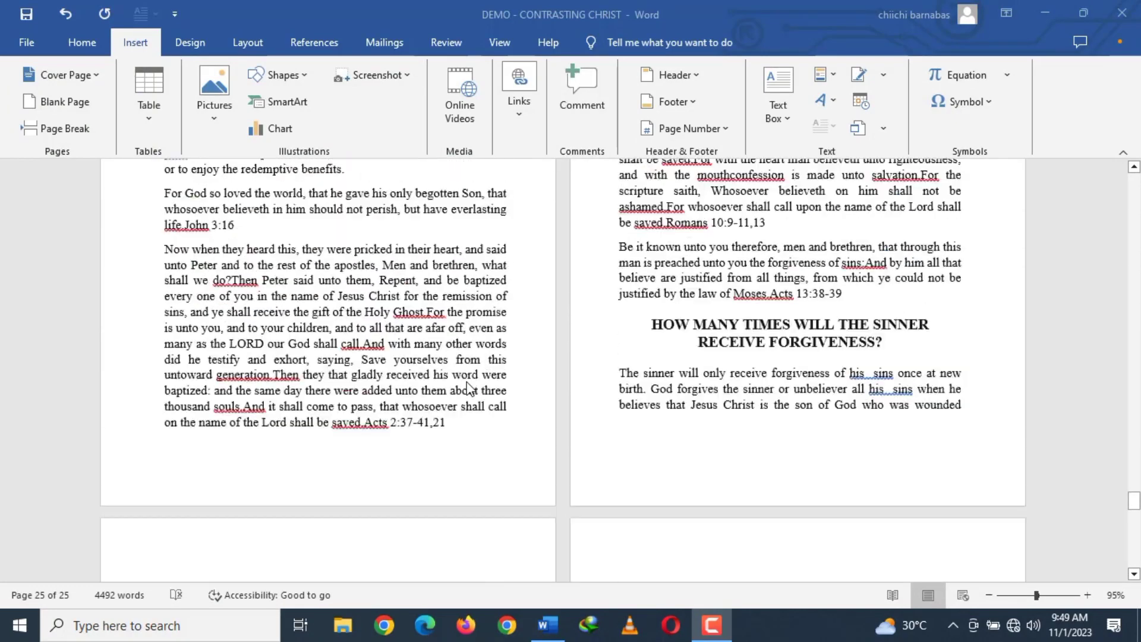
pyautogui.scroll(1, 469, 390)
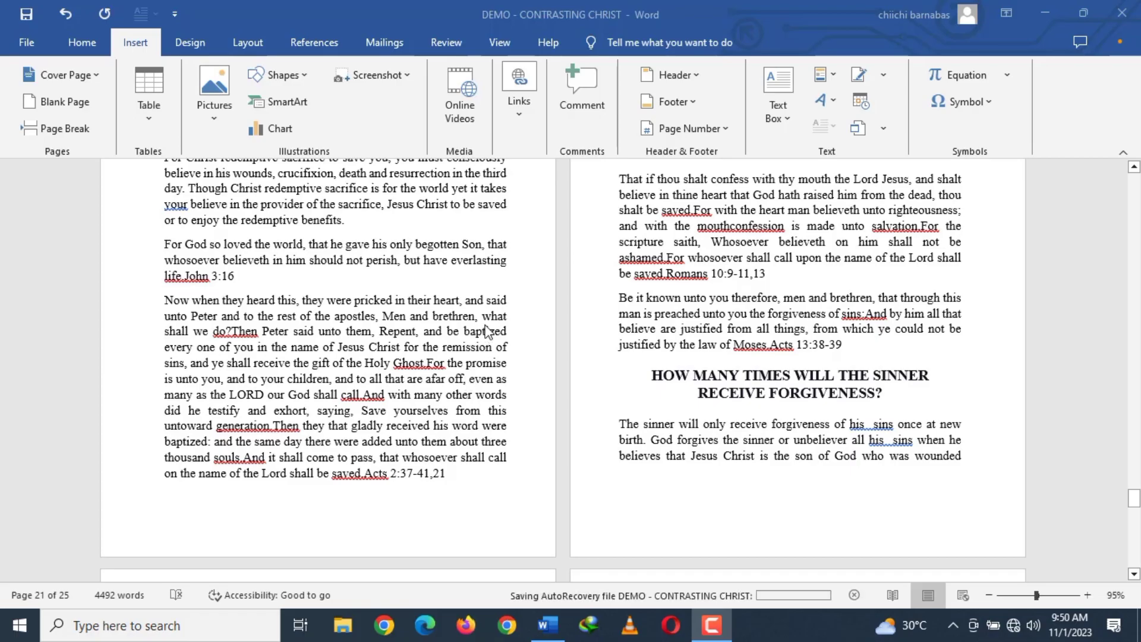
pyautogui.scroll(5, 484, 333)
pyautogui.scroll(10, 488, 325)
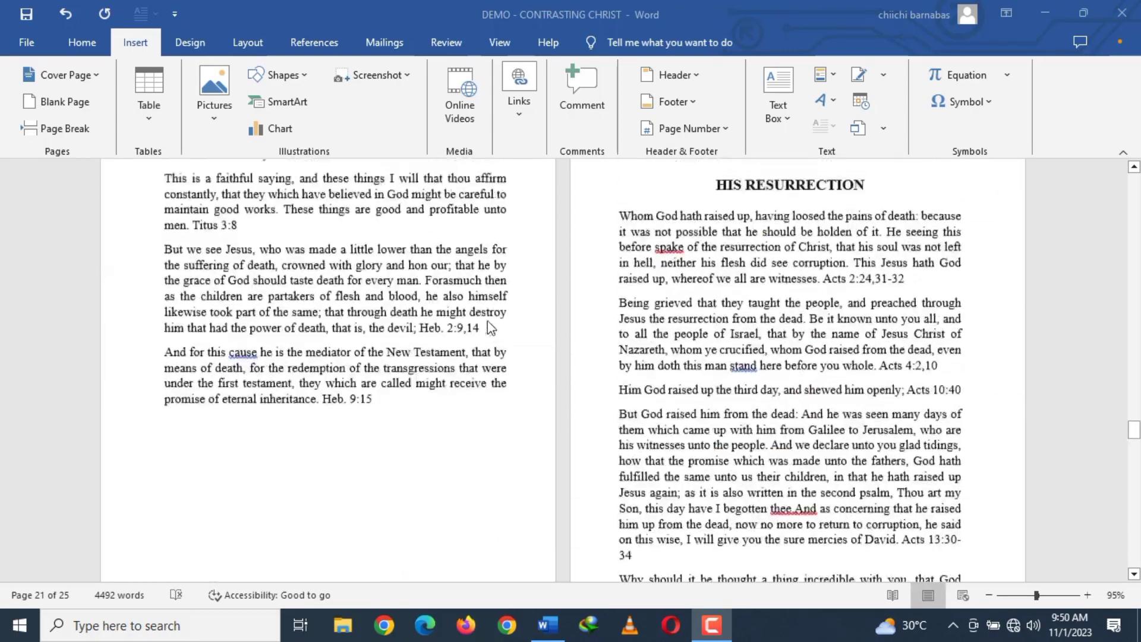
pyautogui.scroll(10, 490, 328)
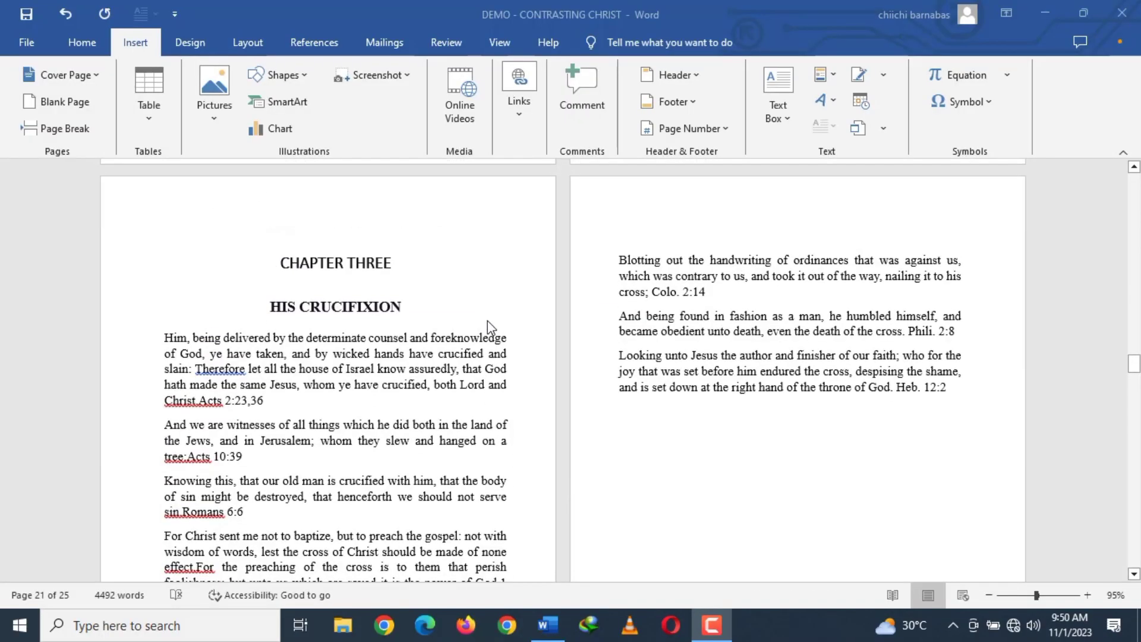
pyautogui.scroll(10, 488, 325)
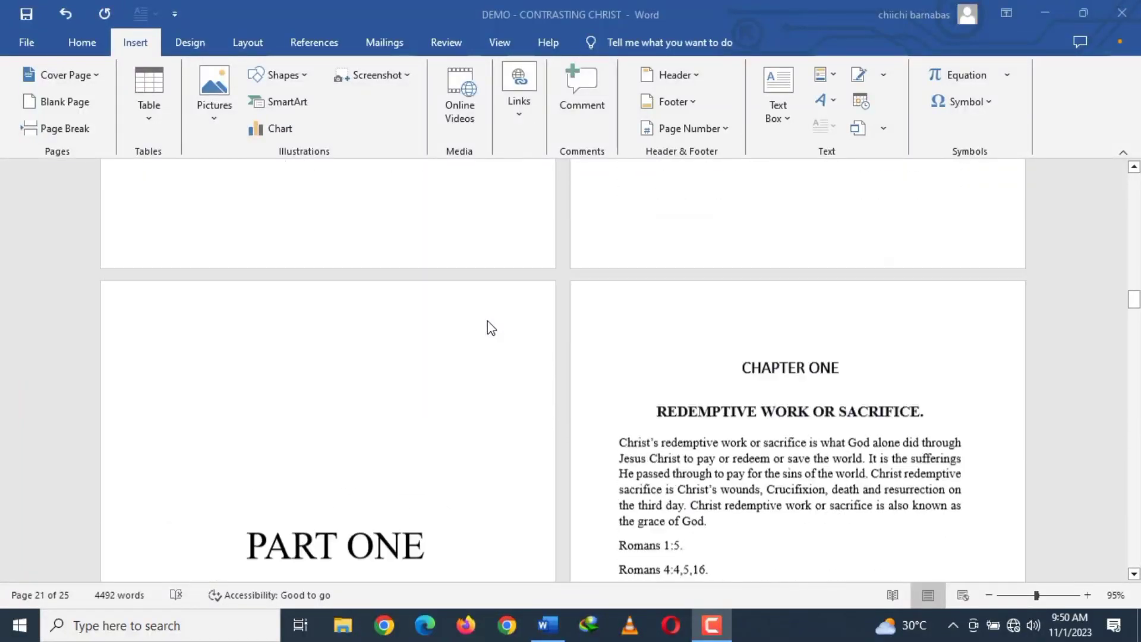
pyautogui.scroll(10, 488, 325)
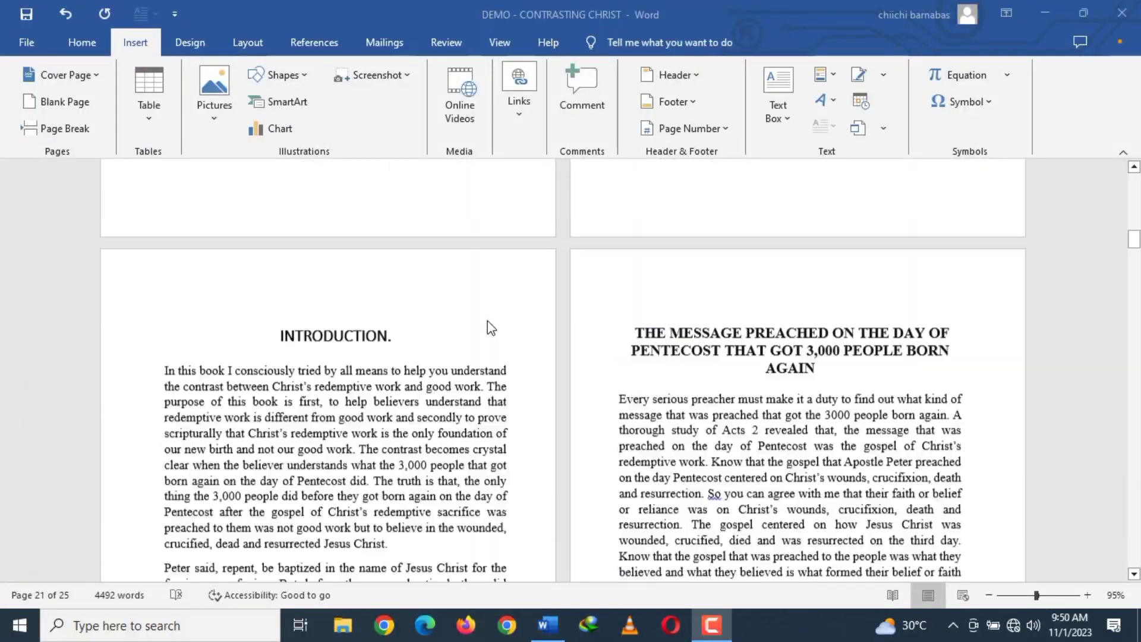
pyautogui.scroll(3, 491, 327)
pyautogui.scroll(-7, 489, 326)
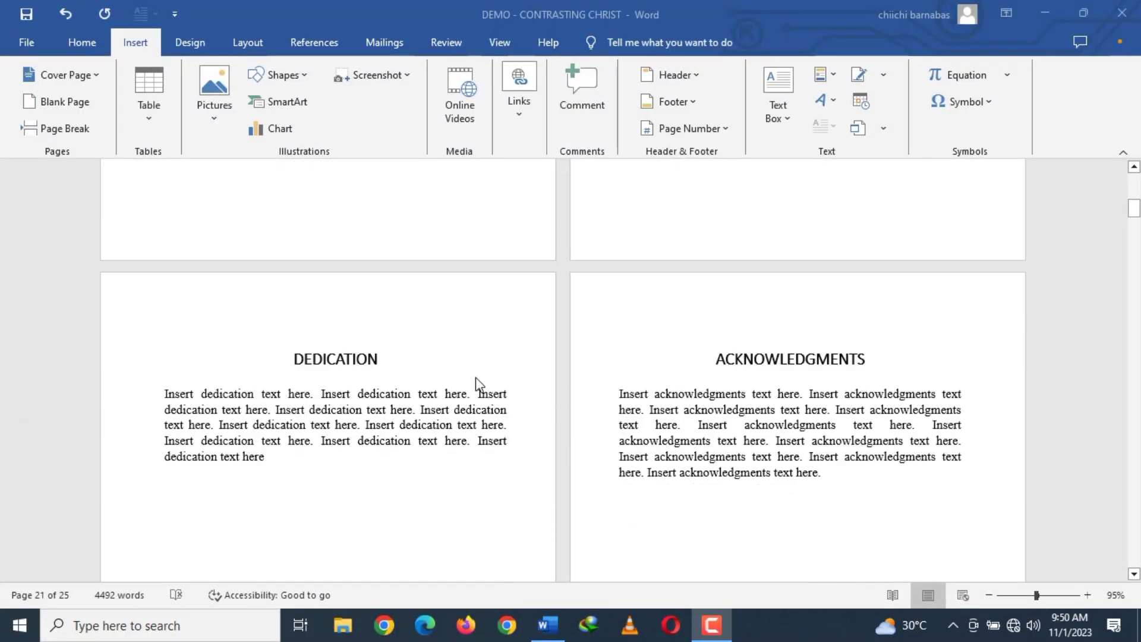
pyautogui.scroll(-3, 532, 309)
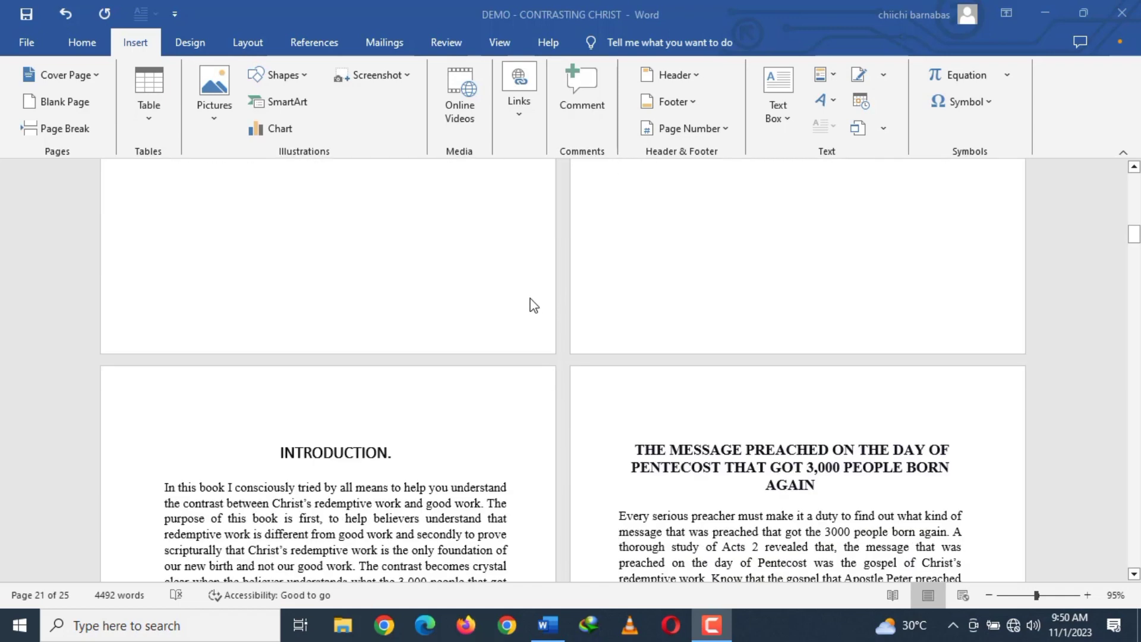
# Insert a page break after the last line of the acknowledgments text to start a new page before the introduction.
pyautogui.scroll(2, 523, 297)
pyautogui.scroll(5, 533, 276)
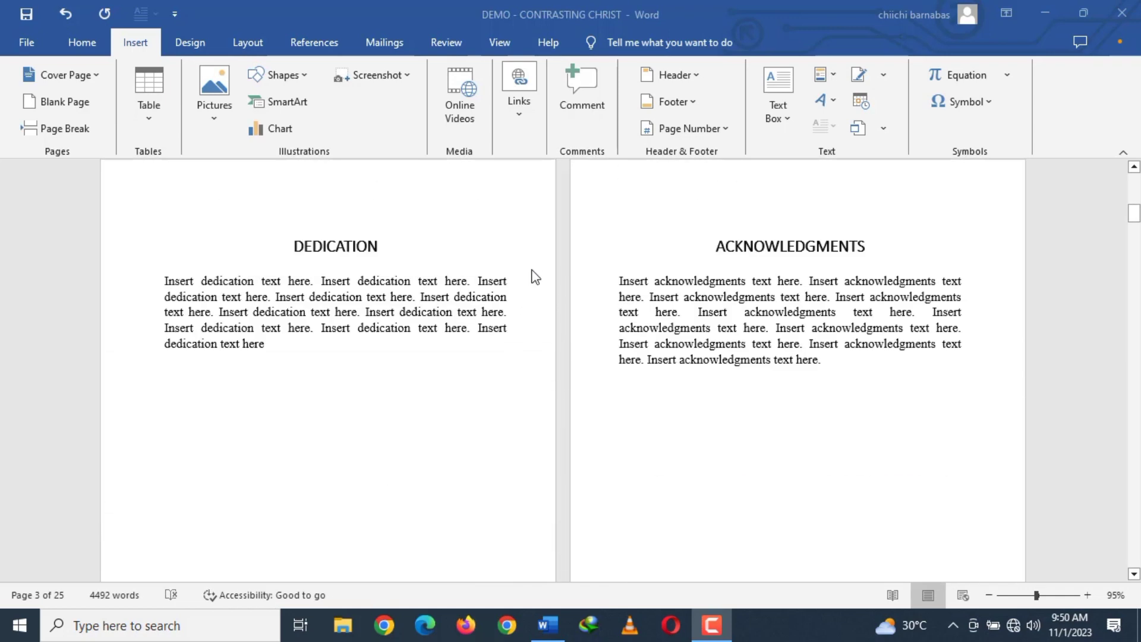
pyautogui.scroll(-1, 578, 281)
pyautogui.scroll(1, 619, 288)
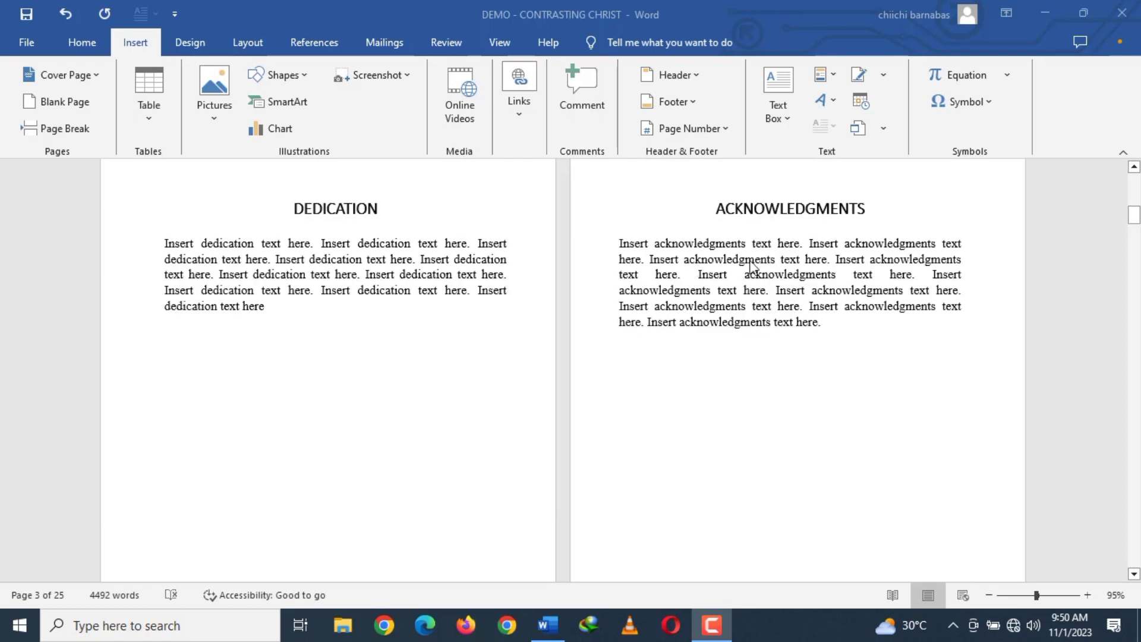
pyautogui.click(832, 324)
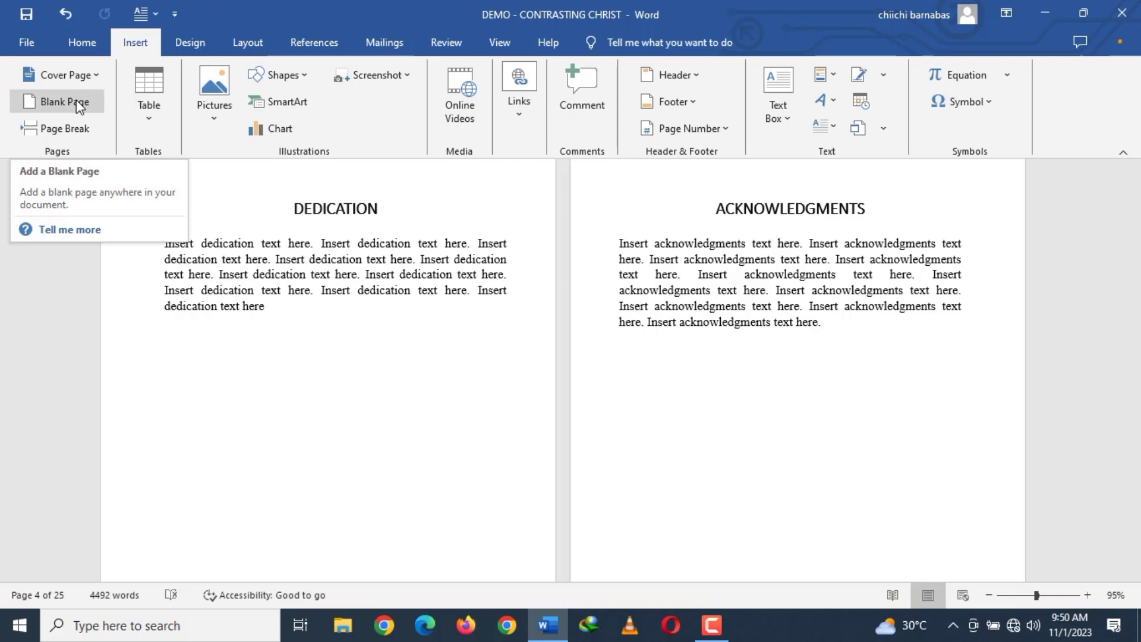
pyautogui.click(83, 126)
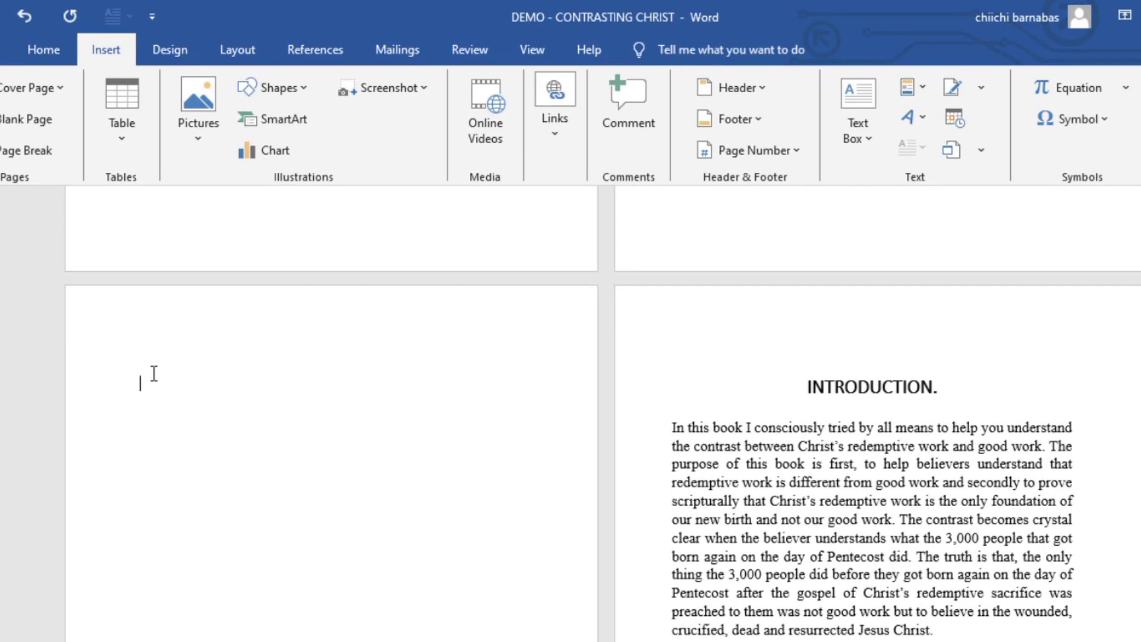
# Enter the title "TABLE OF CONTENTS" on the new page.
pyautogui.write('TABLE OC')
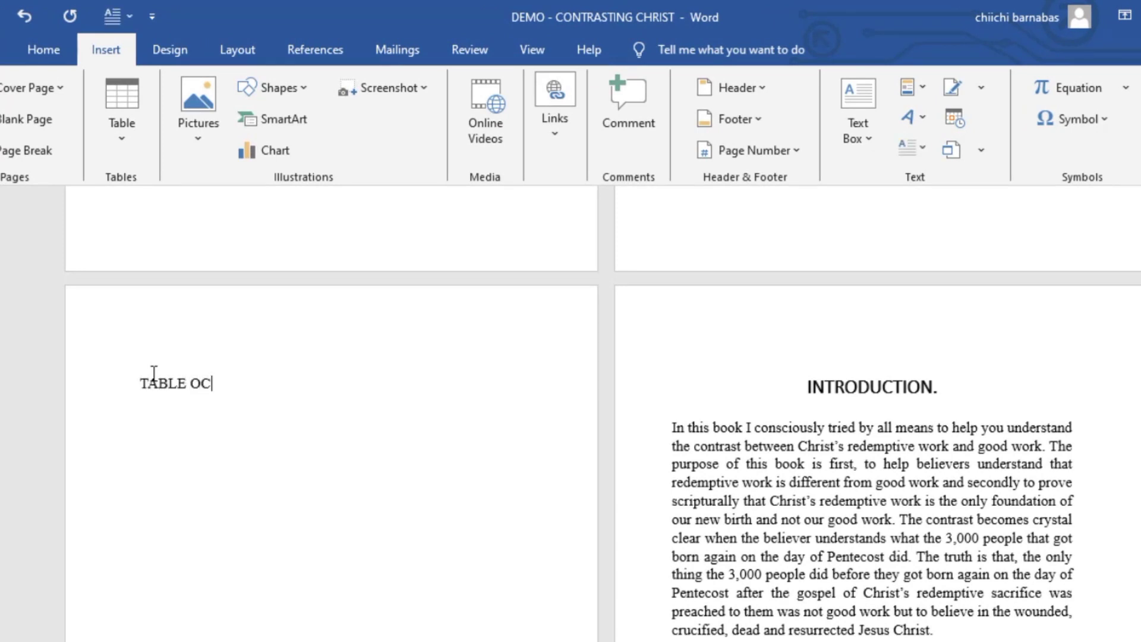
pyautogui.press('BackSpace')
pyautogui.write('F CONTENTS')
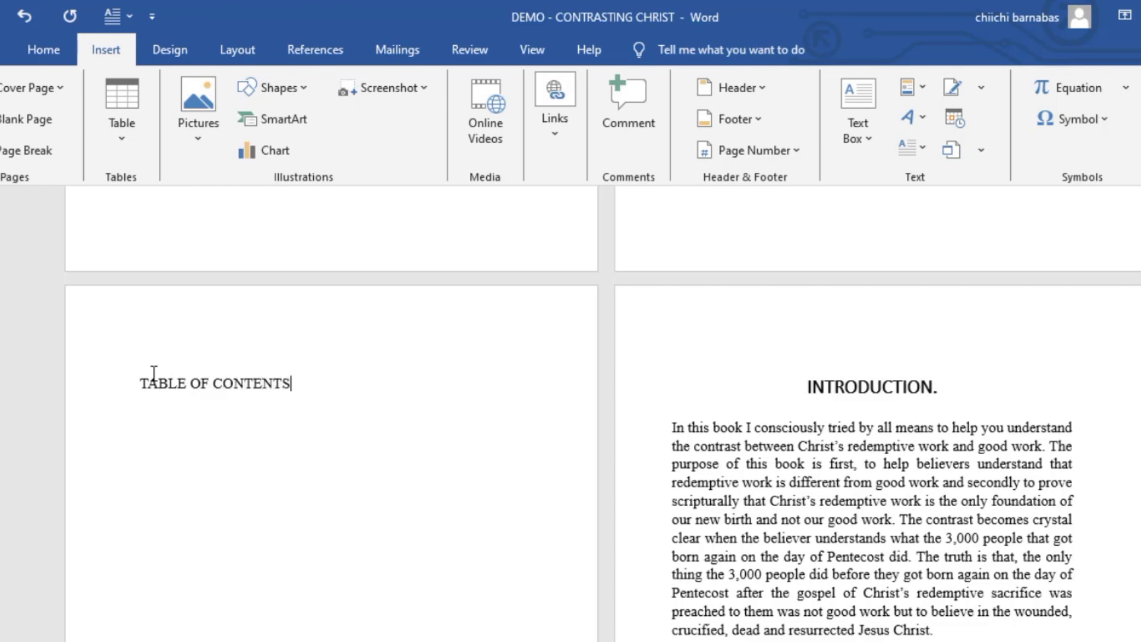
# Open the custom table of contents settings with the insertion point on the line below the "TABLE OF CONTENTS" title.
pyautogui.doubleClick(140, 406)
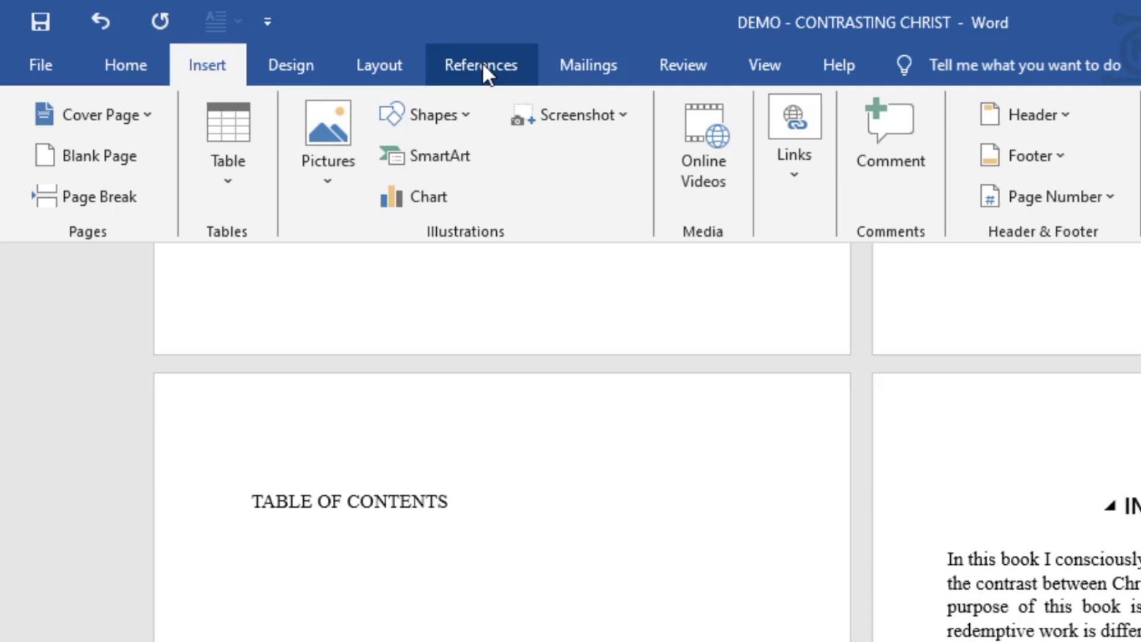
pyautogui.click(482, 63)
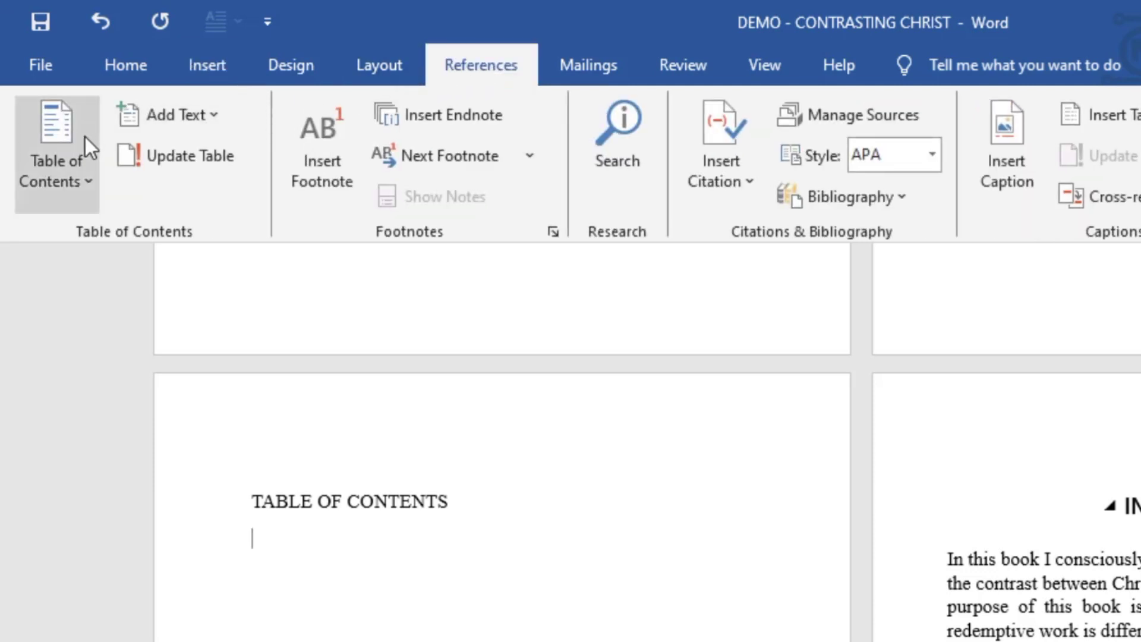
pyautogui.click(71, 171)
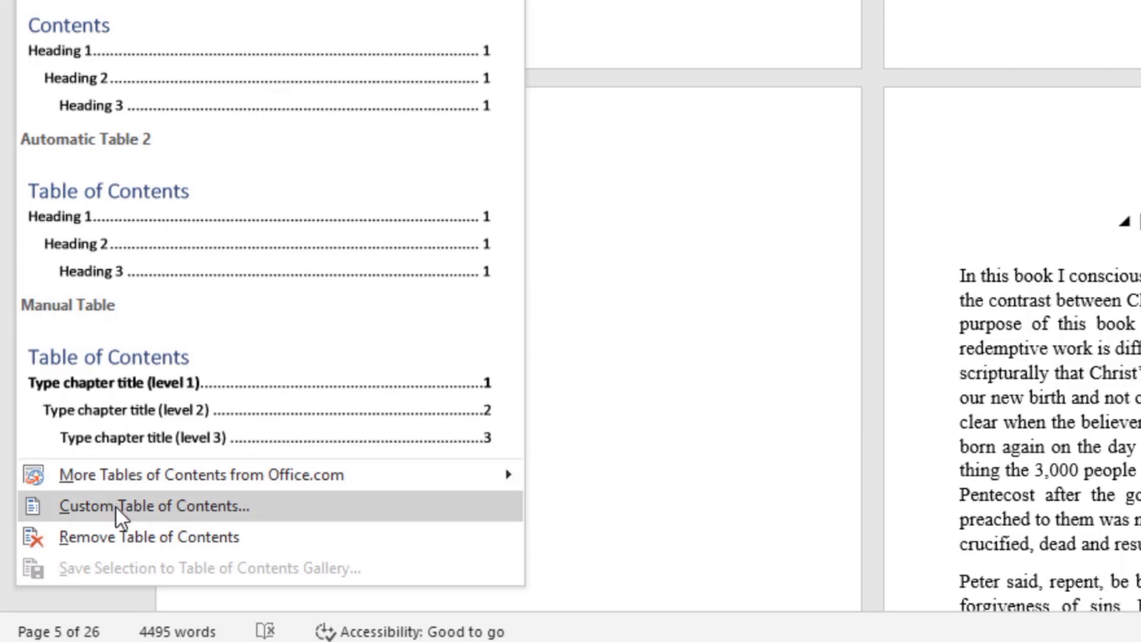
pyautogui.click(141, 508)
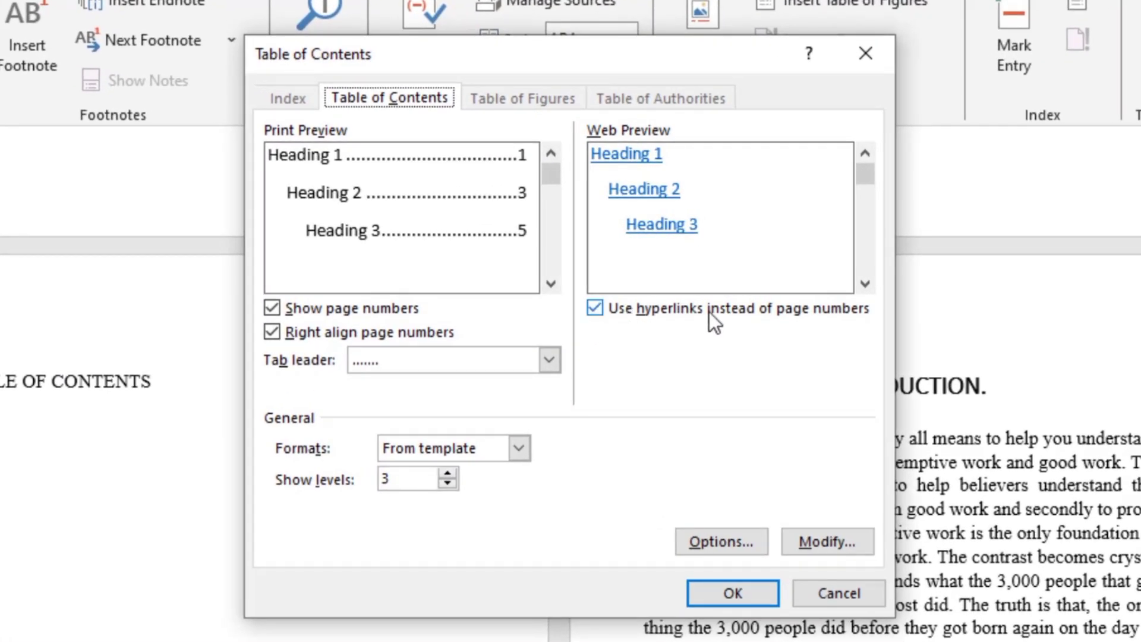
# Switch the hyperlinks option and the page numbers option each off and back on to compare the previews.
pyautogui.click(604, 305)
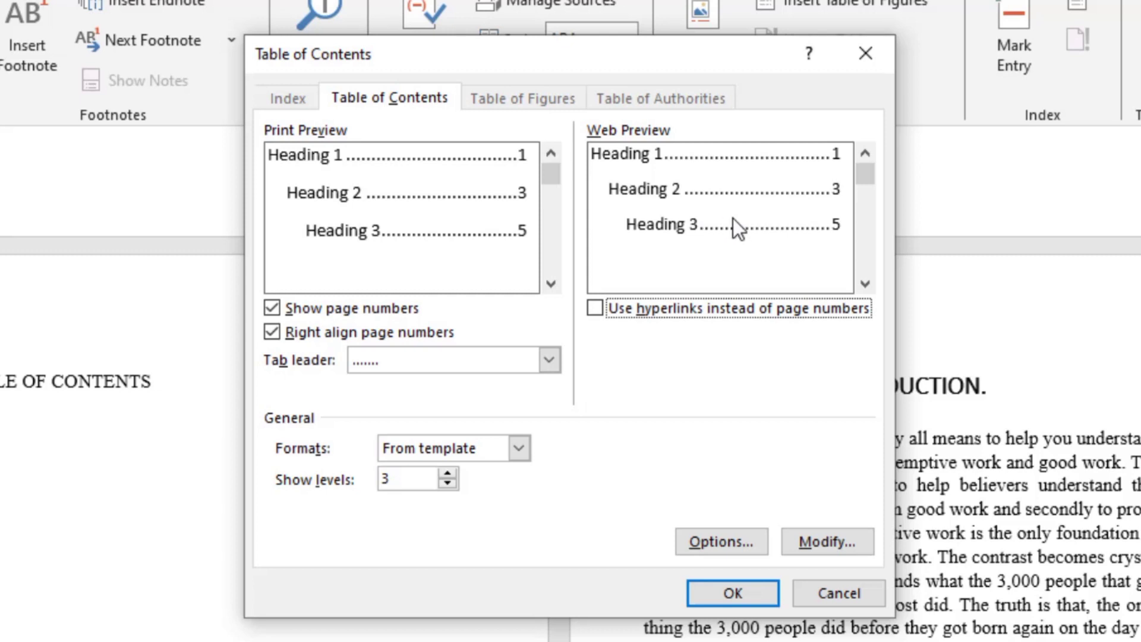
pyautogui.click(593, 308)
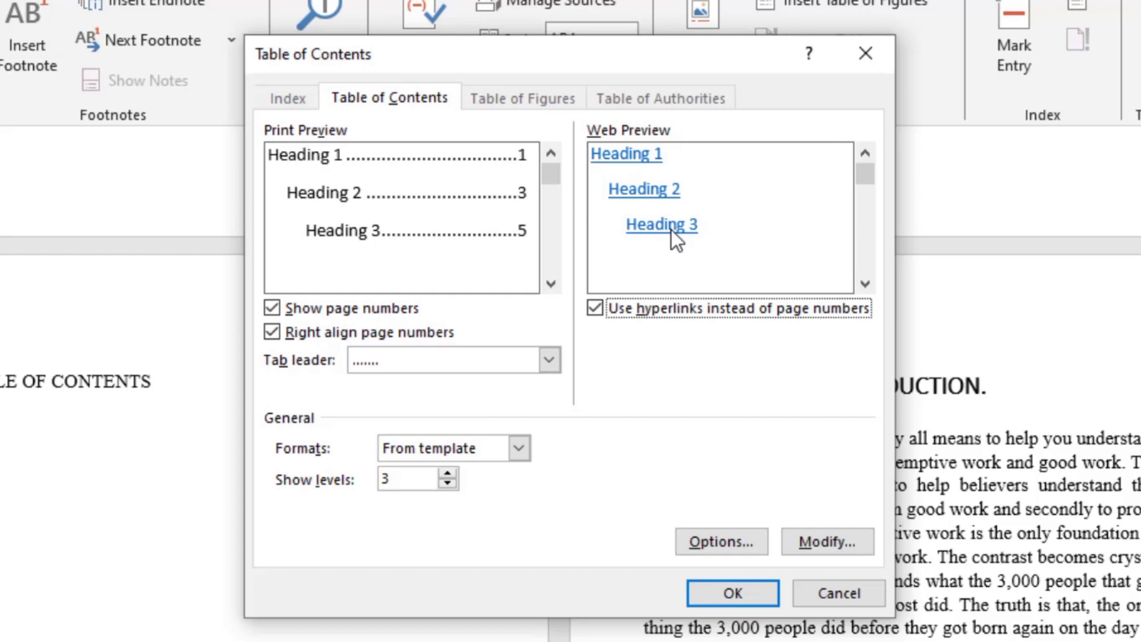
pyautogui.click(274, 316)
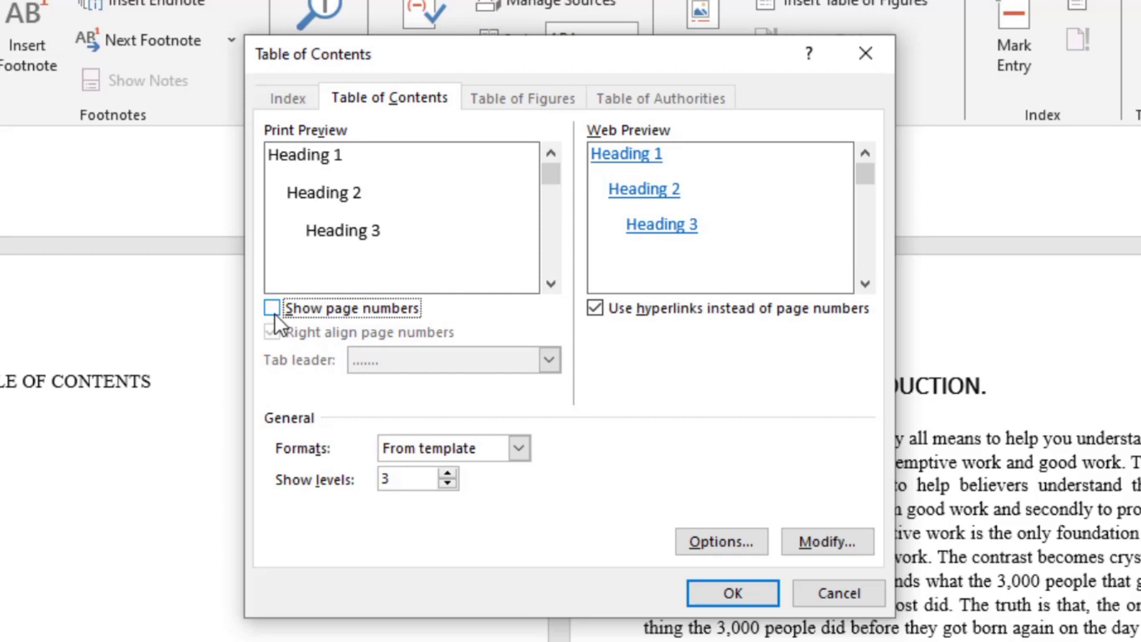
pyautogui.click(275, 314)
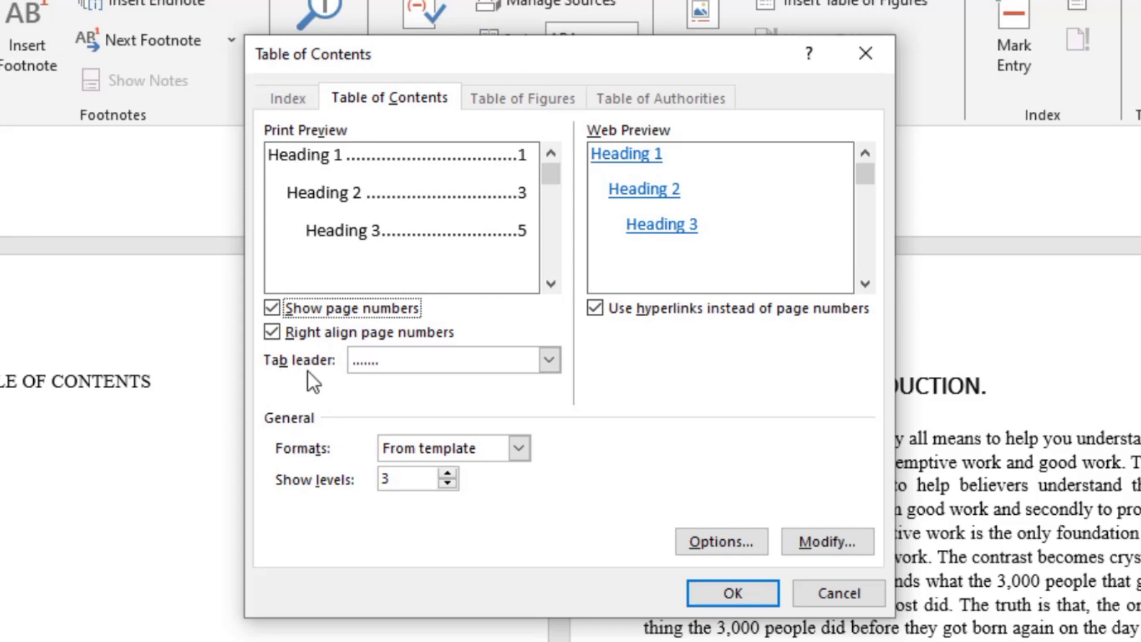
# Set the table of contents tab leader to the dashed line and the number of shown levels to 2.
pyautogui.click(548, 359)
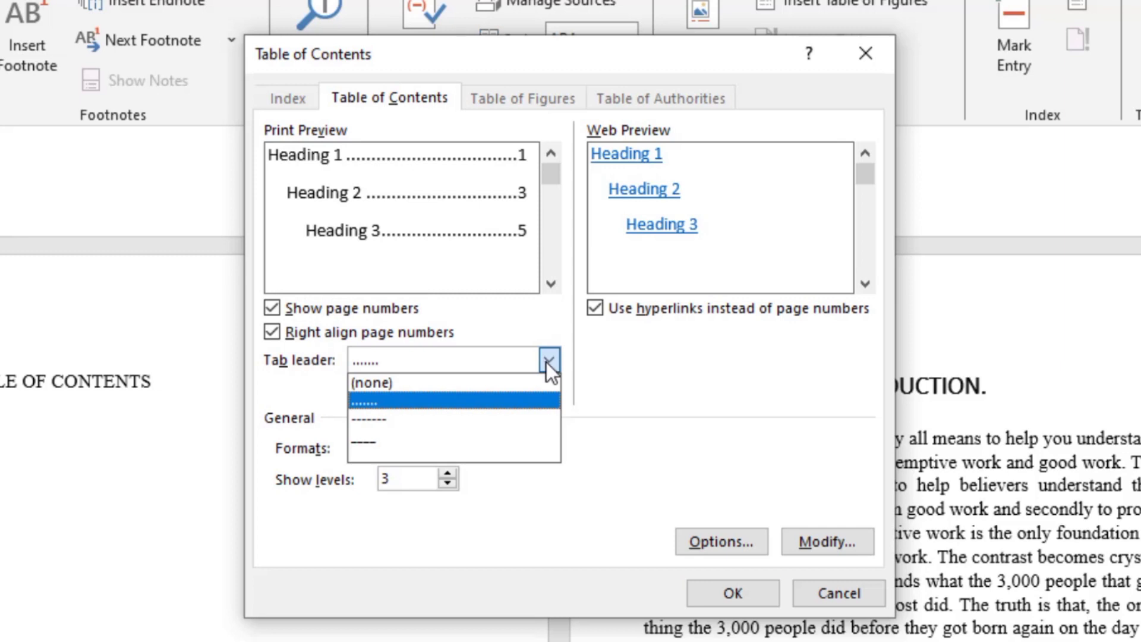
pyautogui.click(379, 418)
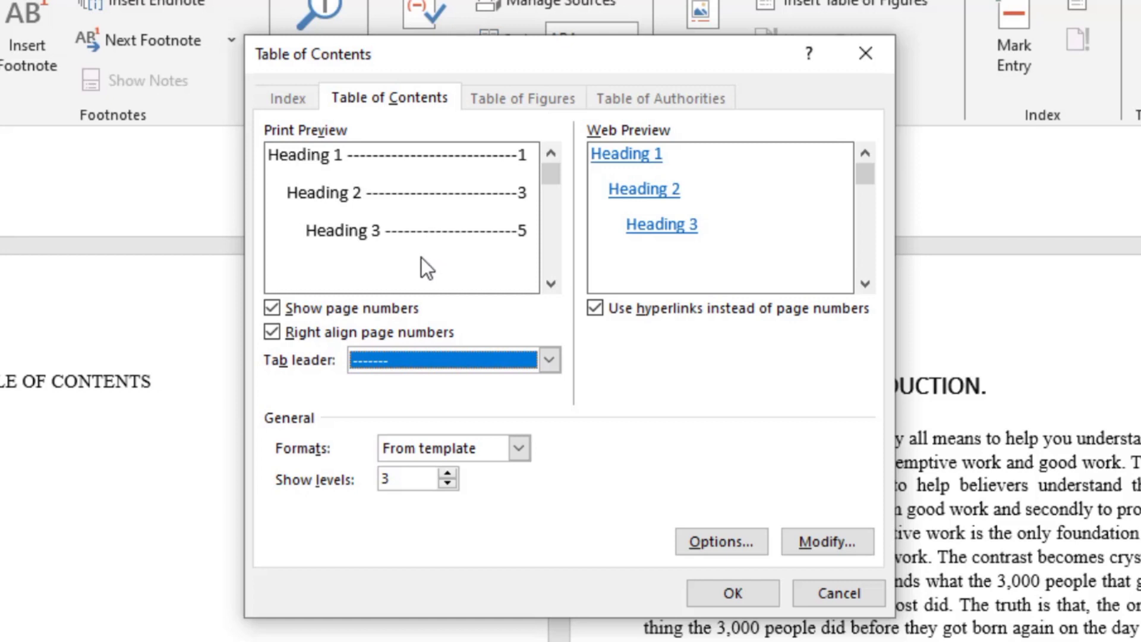
pyautogui.click(445, 474)
pyautogui.click(447, 485)
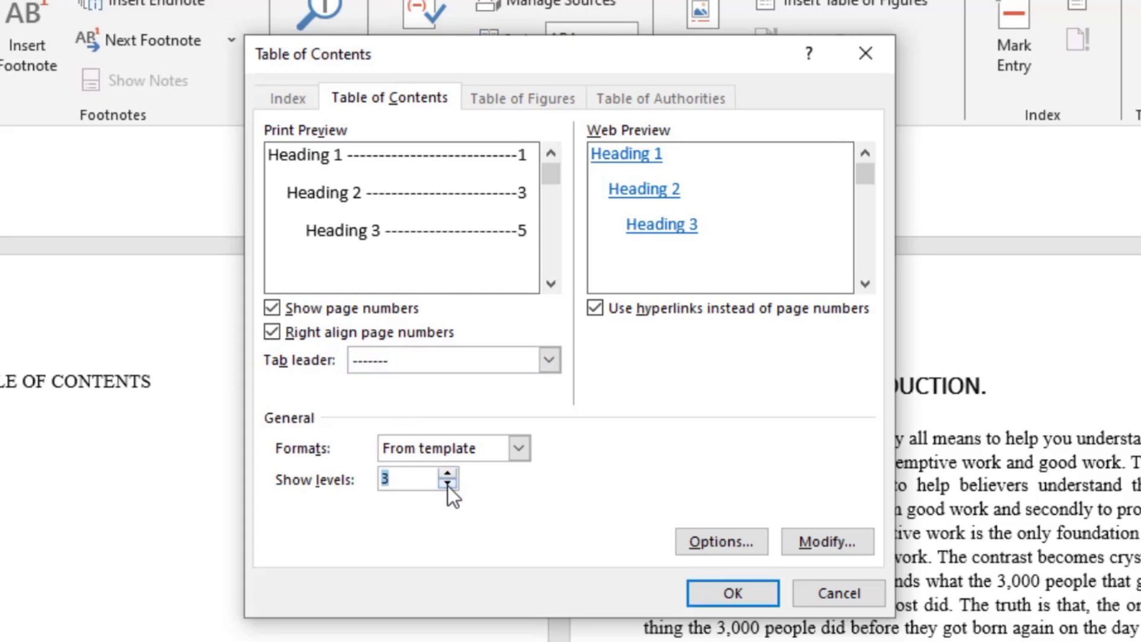
pyautogui.click(448, 485)
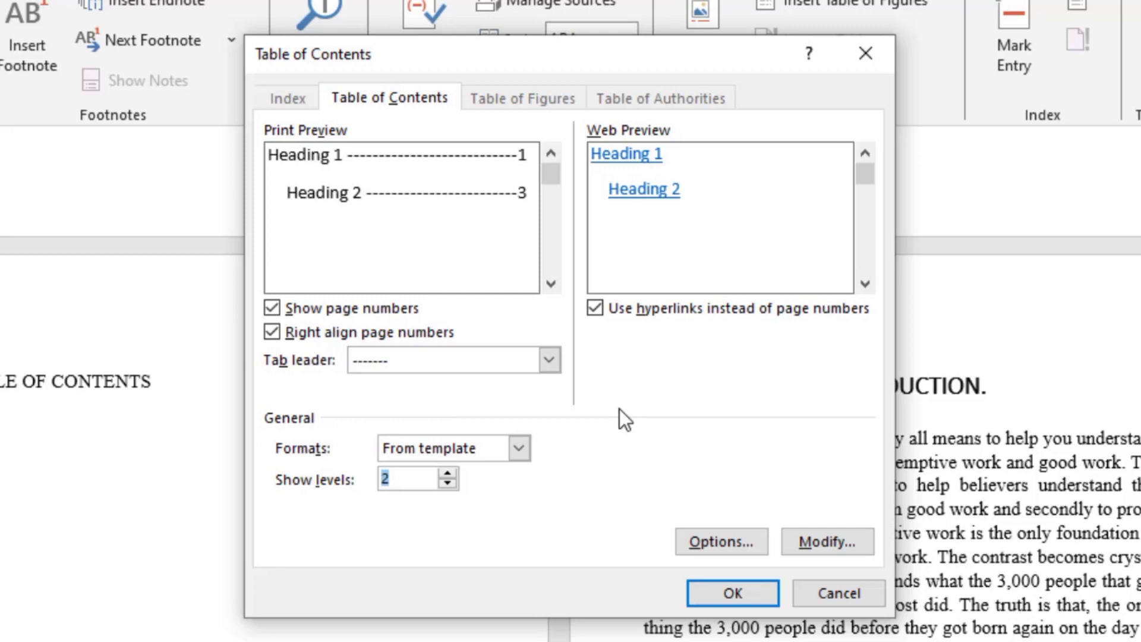
# Modify the TOC 1 style to use the Times New Roman font.
pyautogui.click(836, 543)
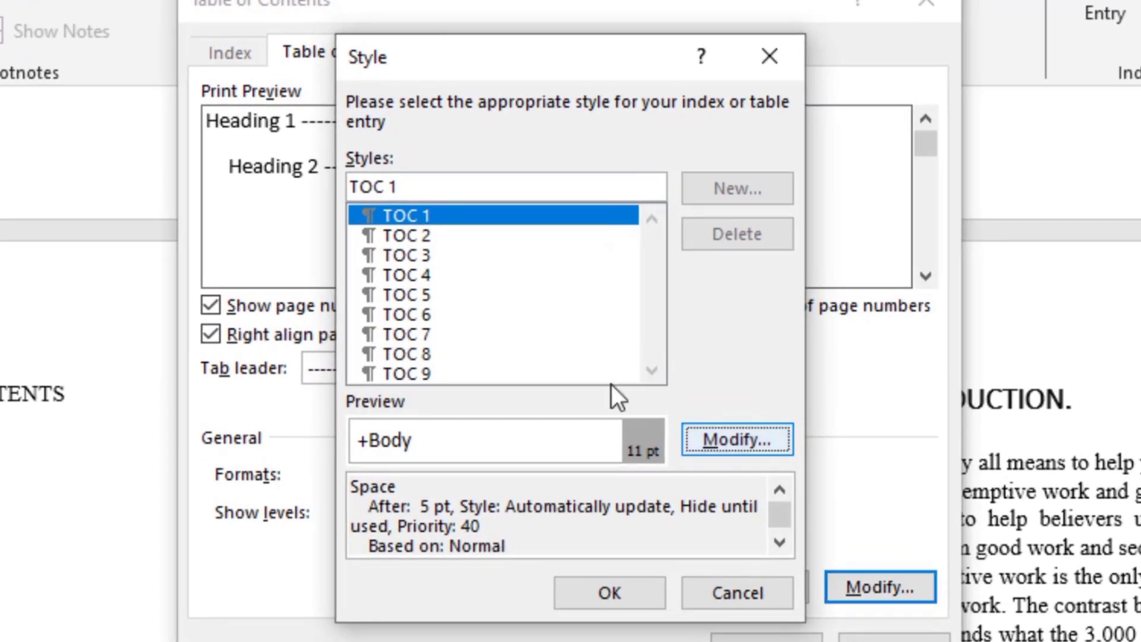
pyautogui.click(736, 439)
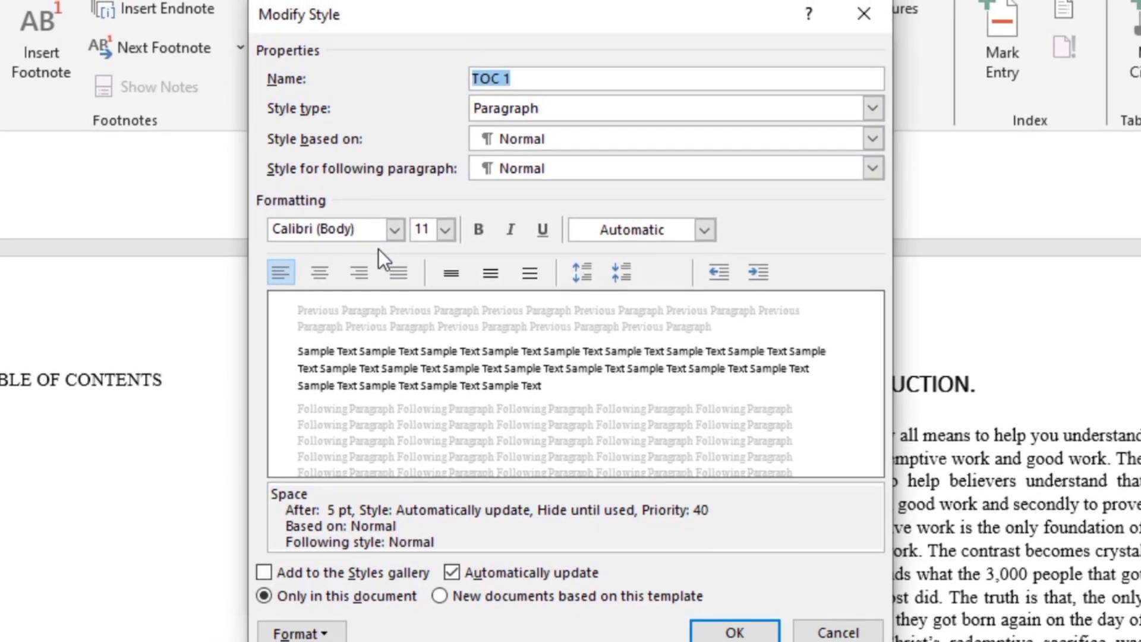
pyautogui.click(393, 231)
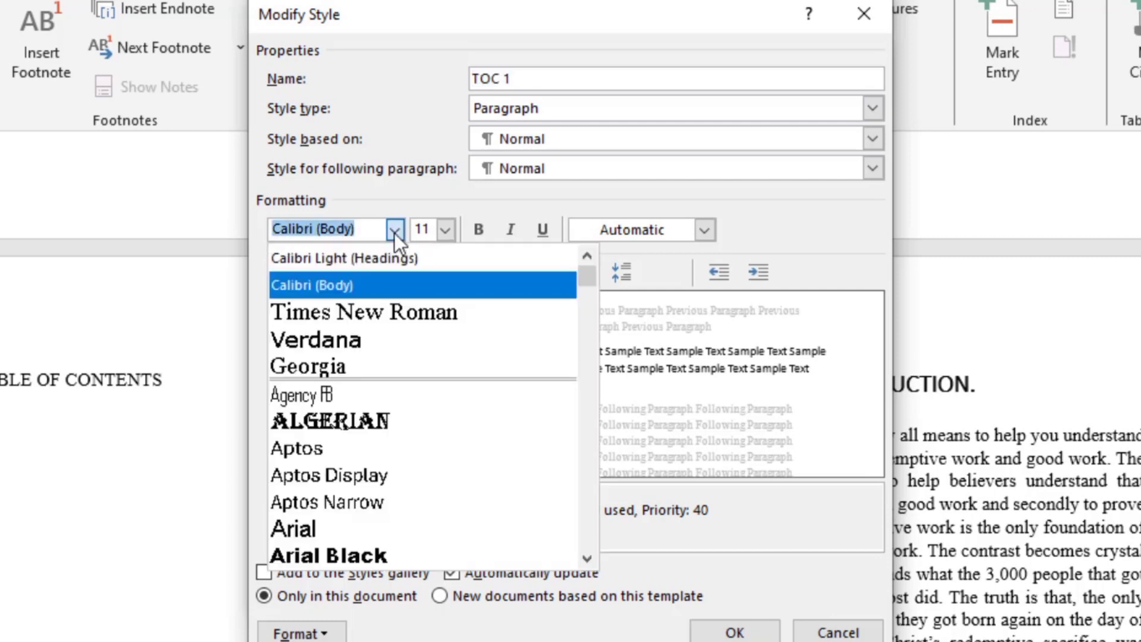
pyautogui.click(393, 309)
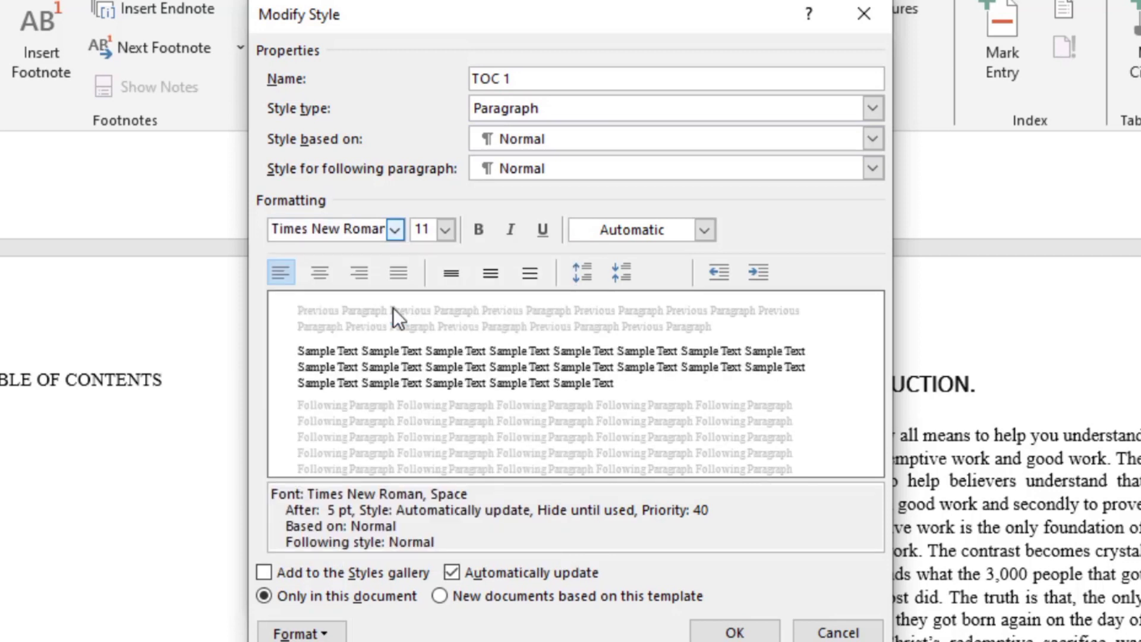
# Set the TOC 1 style's font size to 12, keeping automatic updating on, and accept the style changes.
pyautogui.click(447, 231)
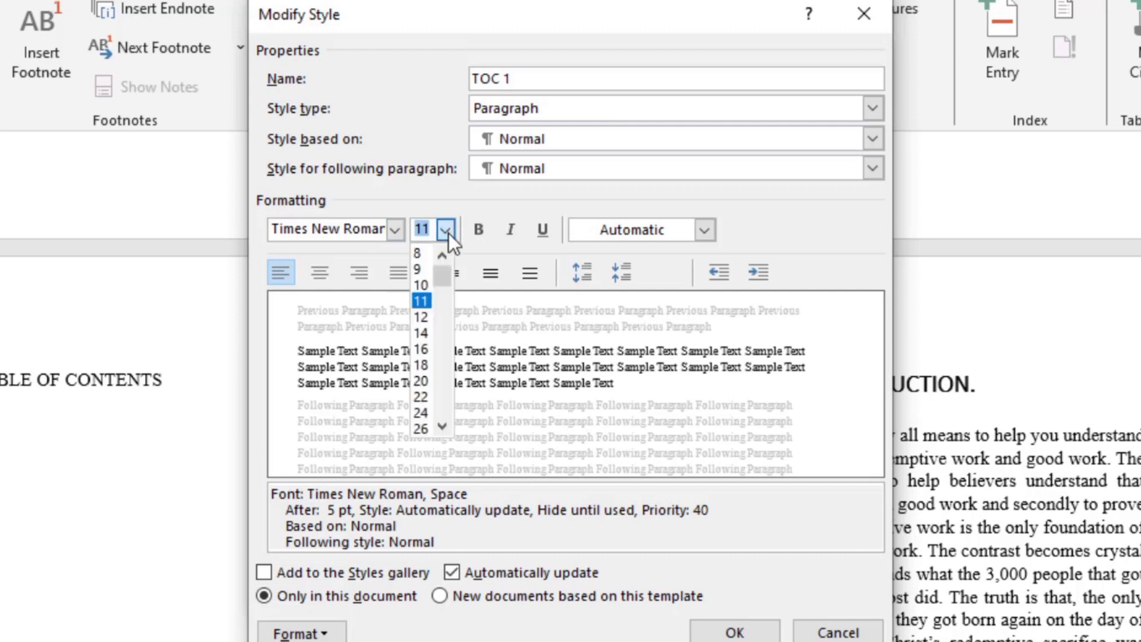
pyautogui.click(426, 321)
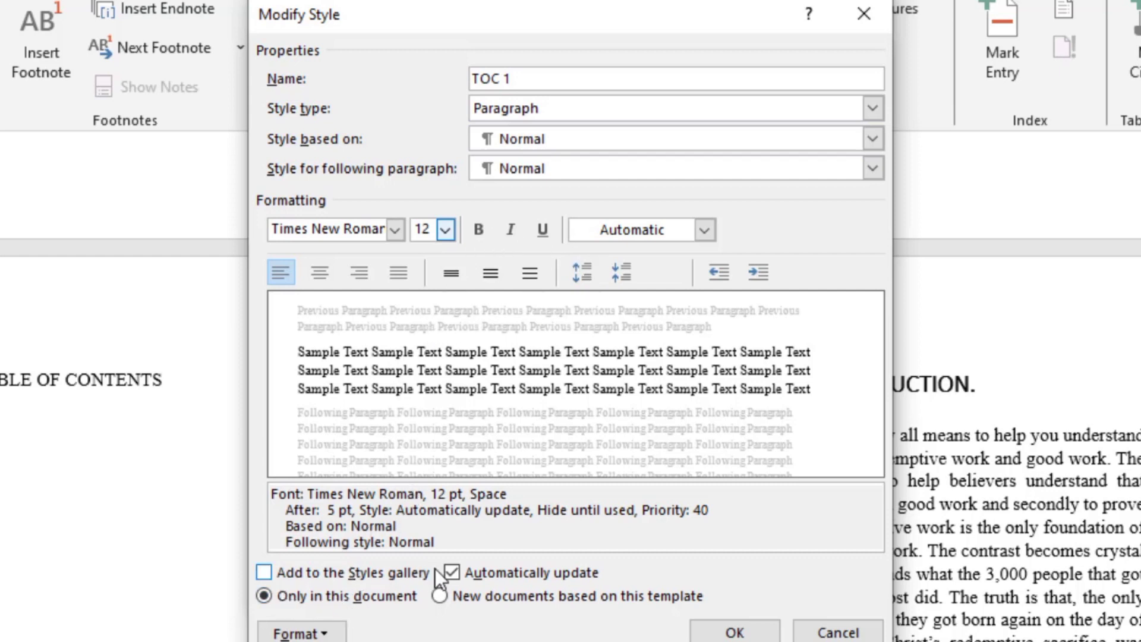
pyautogui.click(452, 571)
pyautogui.click(452, 571)
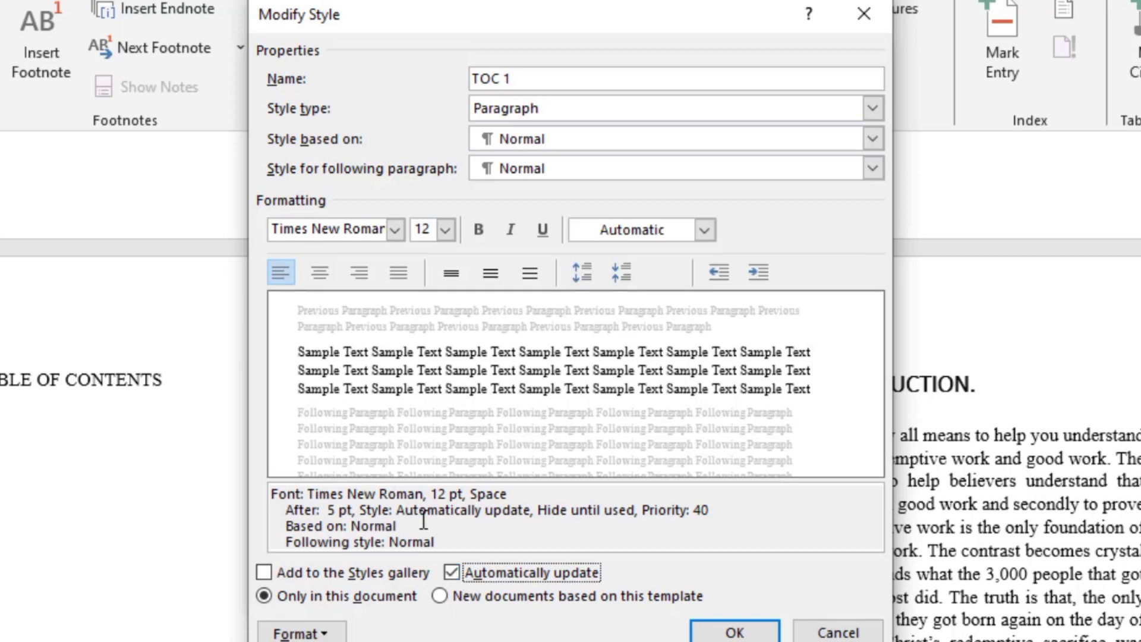
pyautogui.click(734, 633)
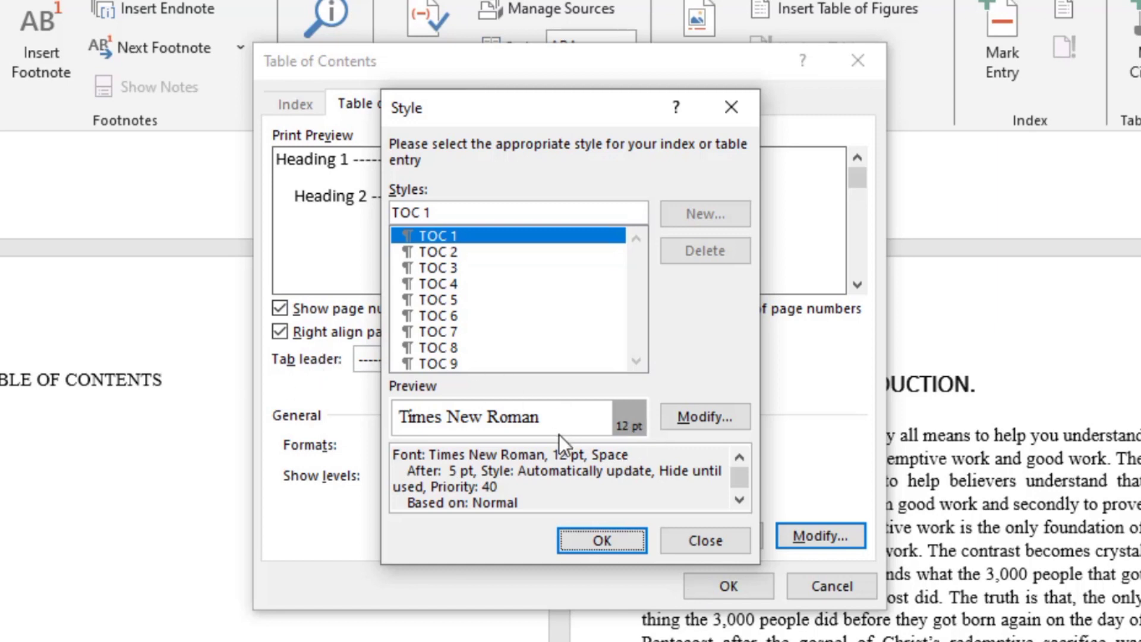
# Insert the customized table of contents below the "TABLE OF CONTENTS" title and look over its entries.
pyautogui.click(601, 540)
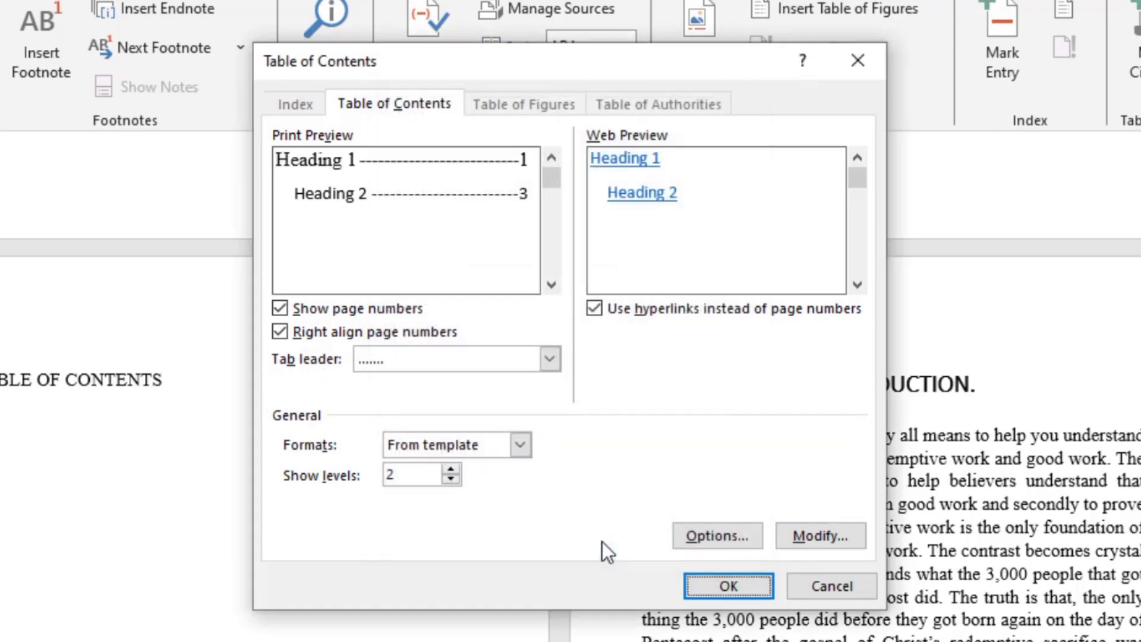
pyautogui.click(730, 585)
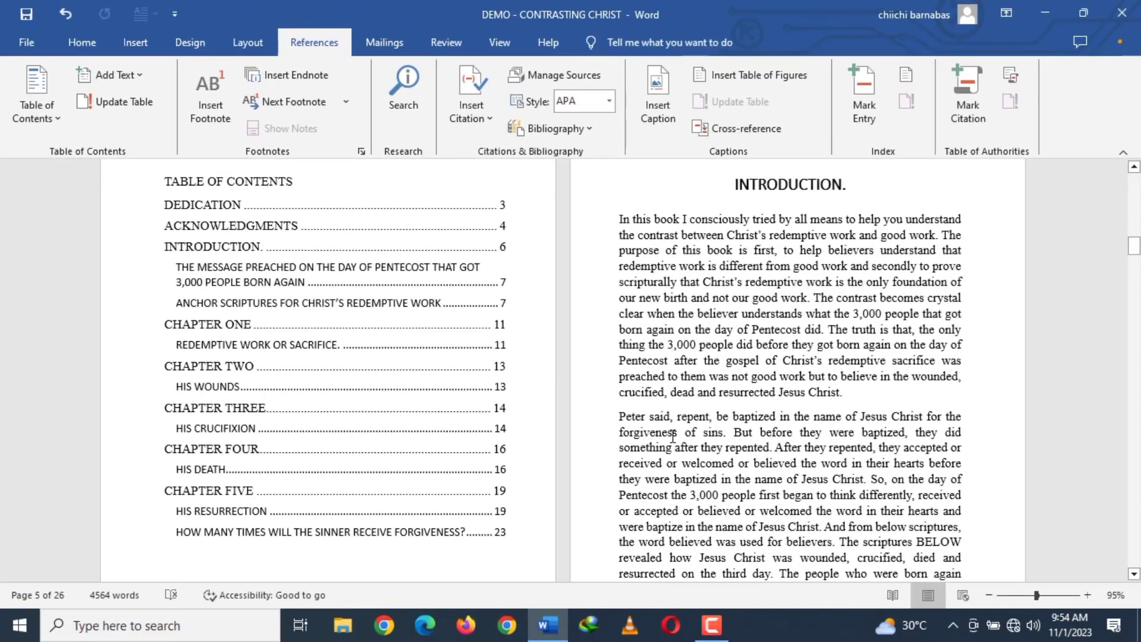
pyautogui.scroll(2, 518, 440)
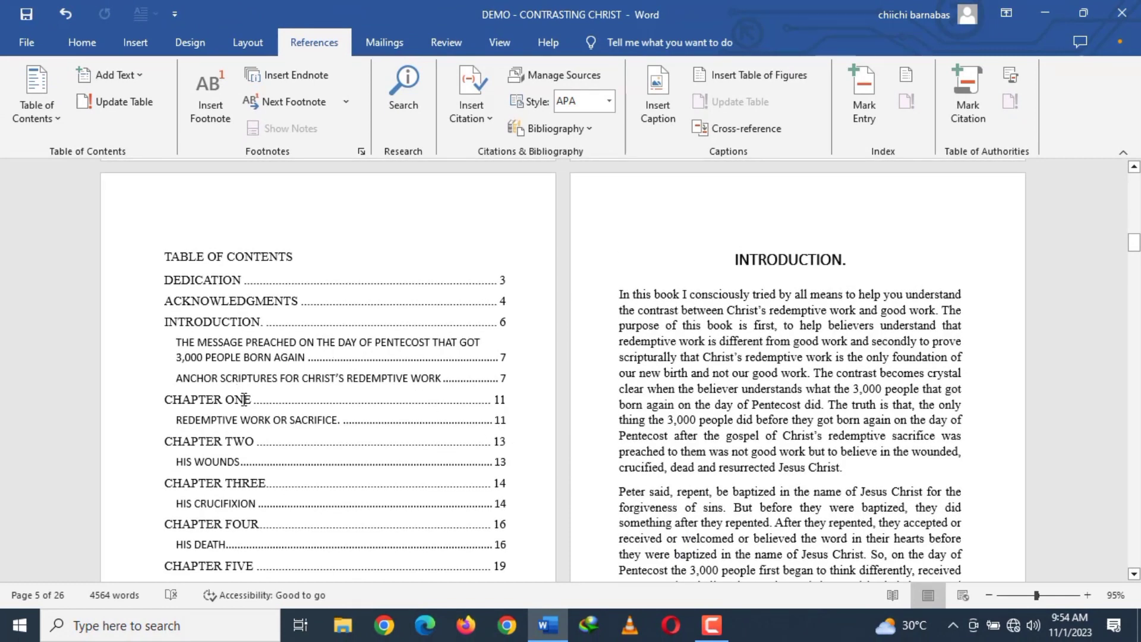
pyautogui.scroll(-1, 276, 437)
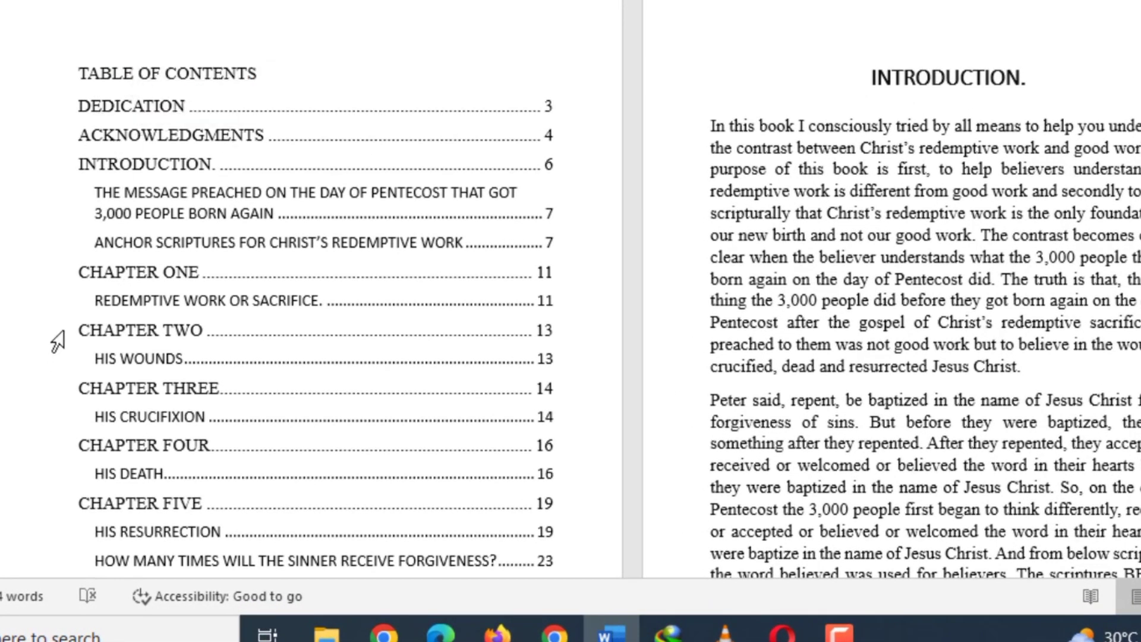
pyautogui.scroll(-3, 273, 402)
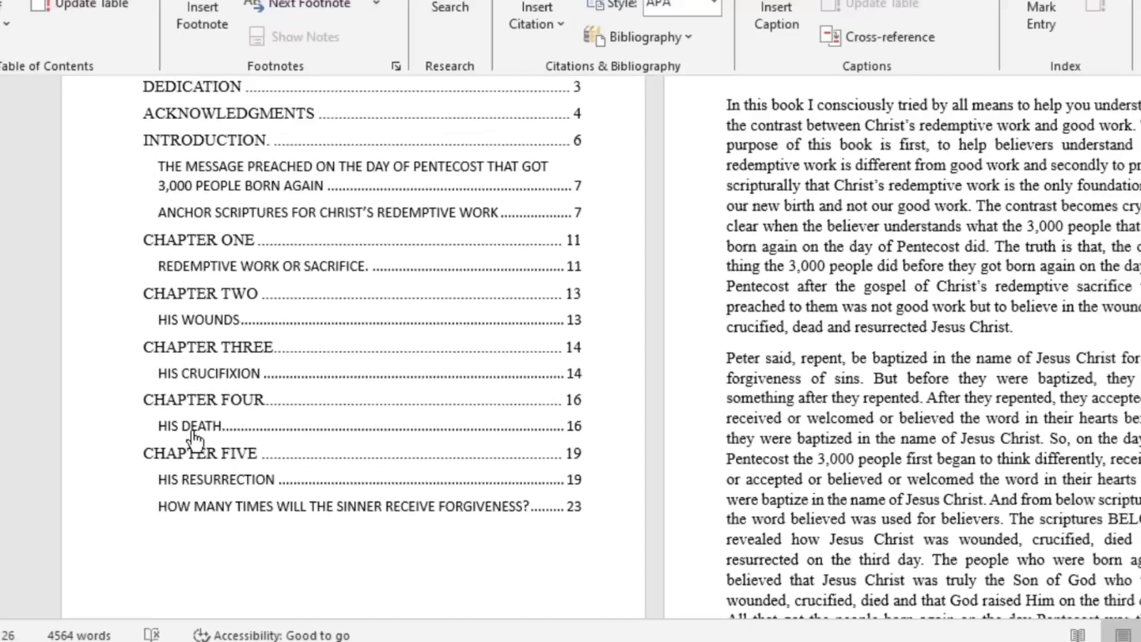
# Follow the link of the "HIS DEATH" entry to test it, and return to the table of contents page.
pyautogui.keyDown('ctrl'); pyautogui.click(179, 426); pyautogui.keyUp('ctrl')
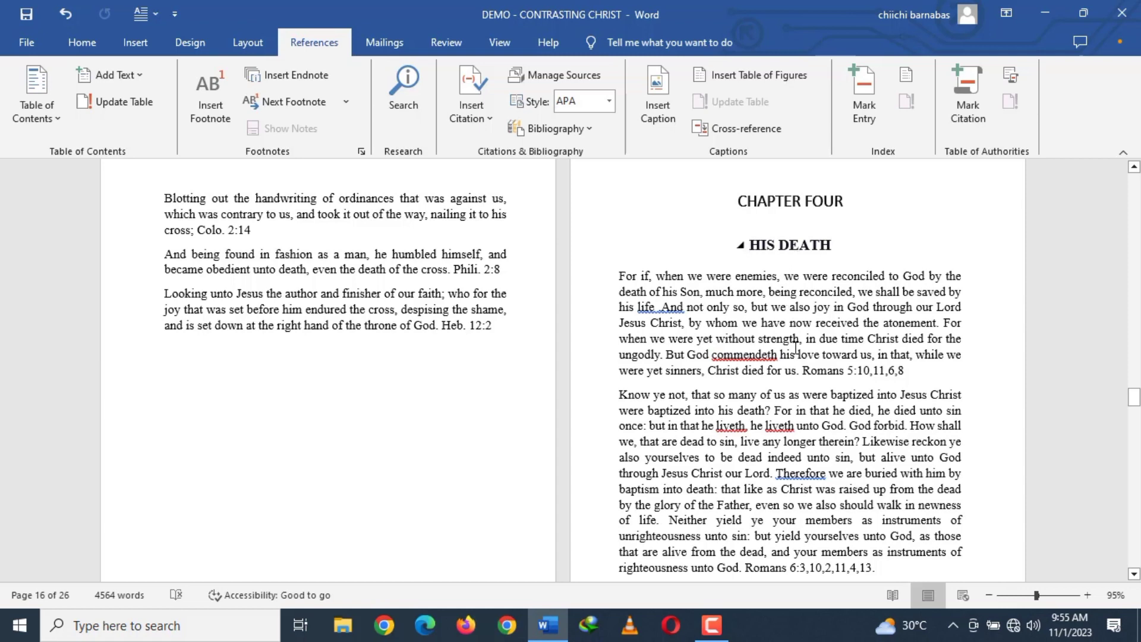
pyautogui.scroll(20, 796, 350)
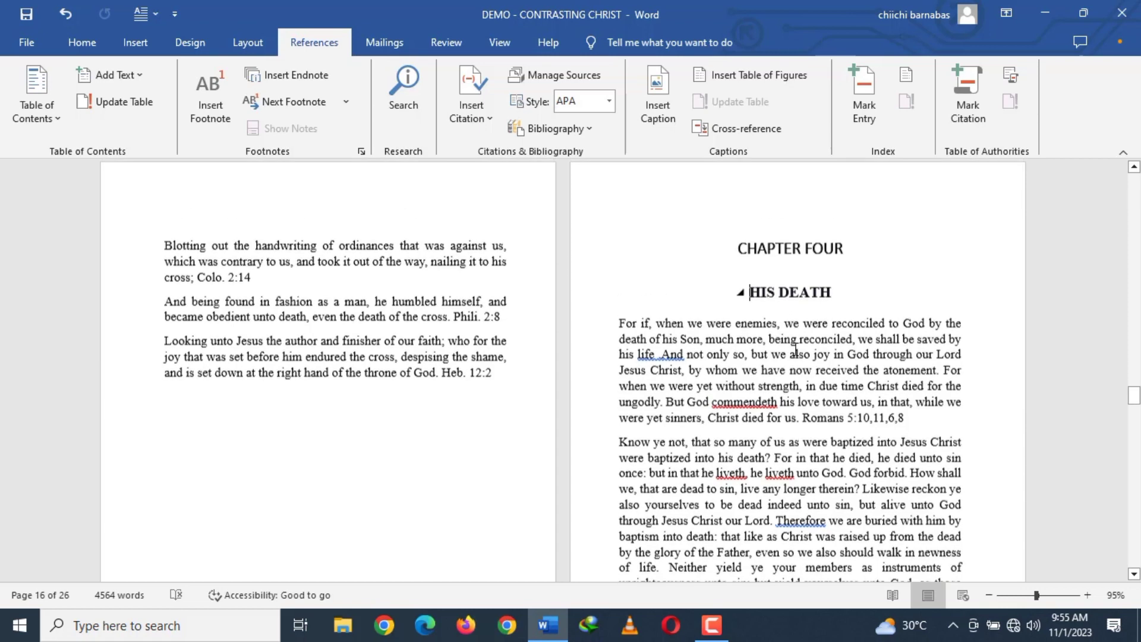
pyautogui.scroll(-20, 906, 363)
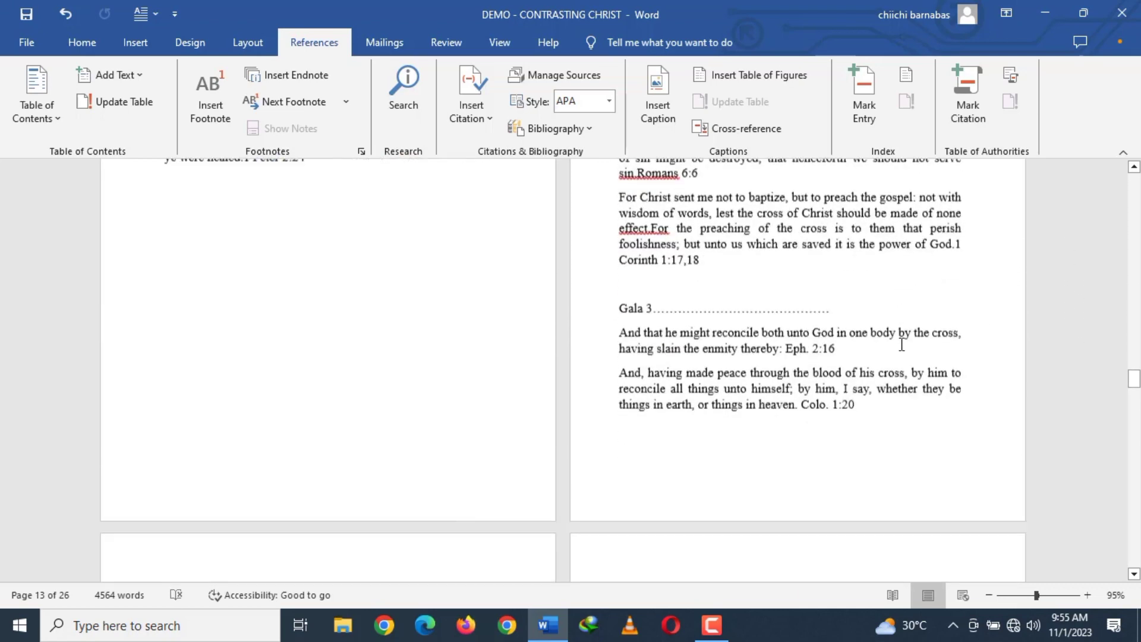
pyautogui.scroll(-10, 360, 382)
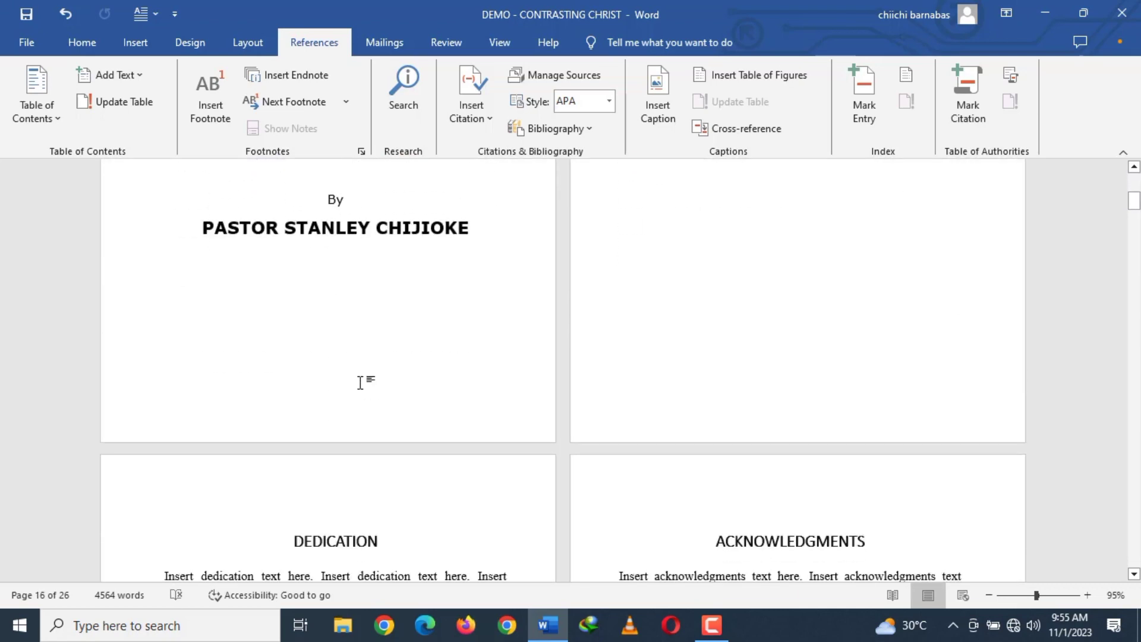
pyautogui.scroll(-5, 447, 342)
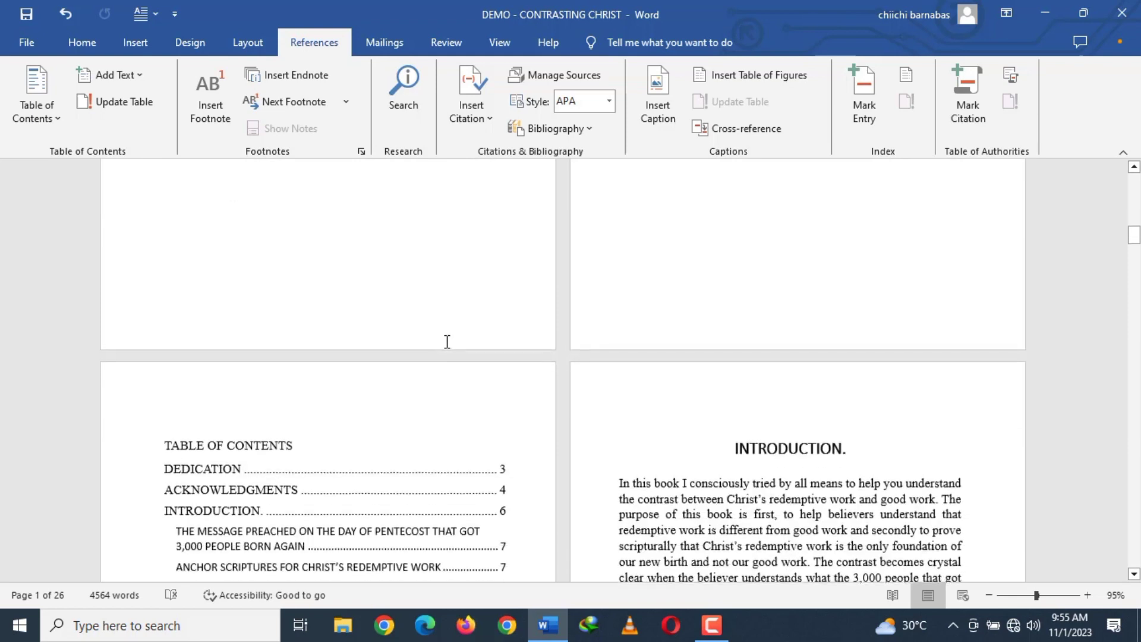
pyautogui.scroll(2, 447, 342)
pyautogui.scroll(-3, 447, 341)
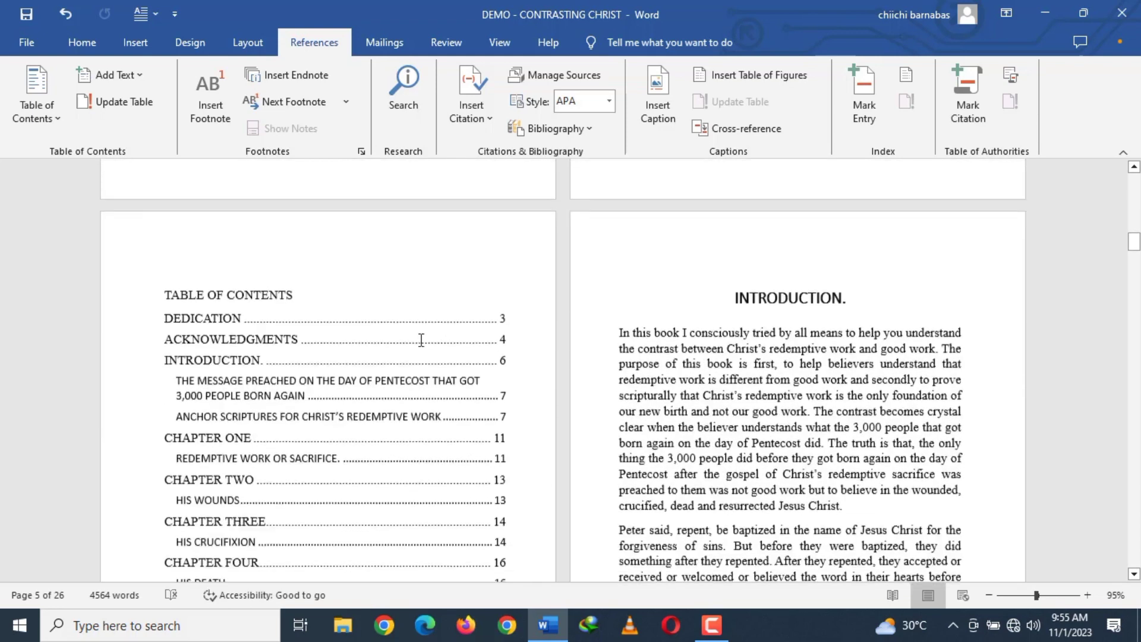
# Make the "TABLE OF CONTENTS" title bold and center it on the page.
pyautogui.click(168, 291)
pyautogui.moveTo(177, 291); pyautogui.dragTo(293, 294)
pyautogui.click(299, 265)
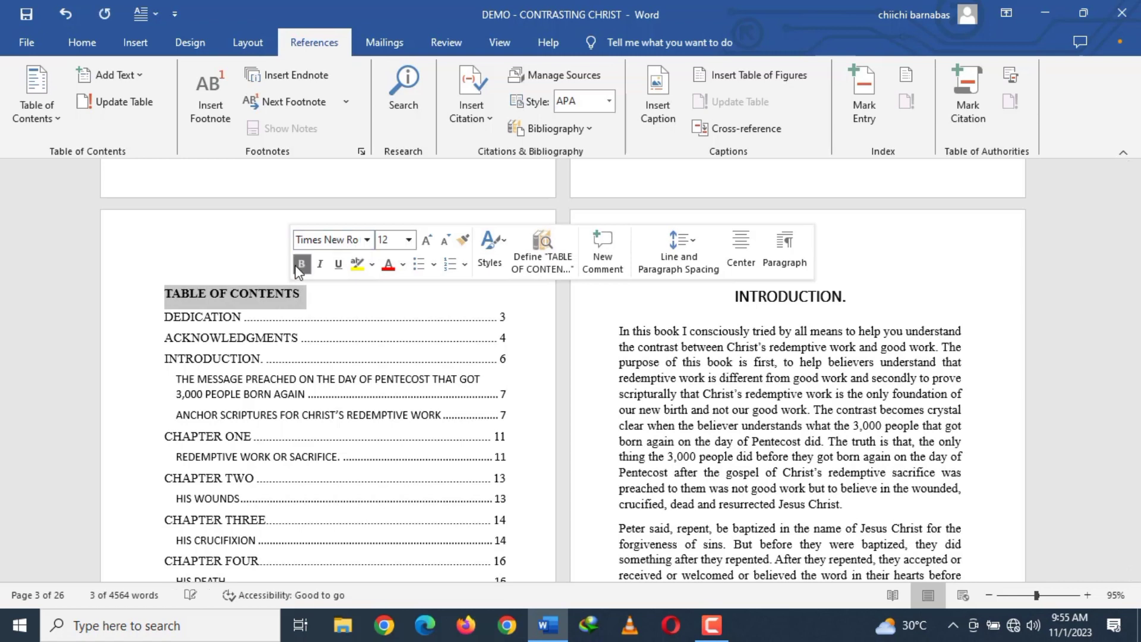
pyautogui.click(102, 38)
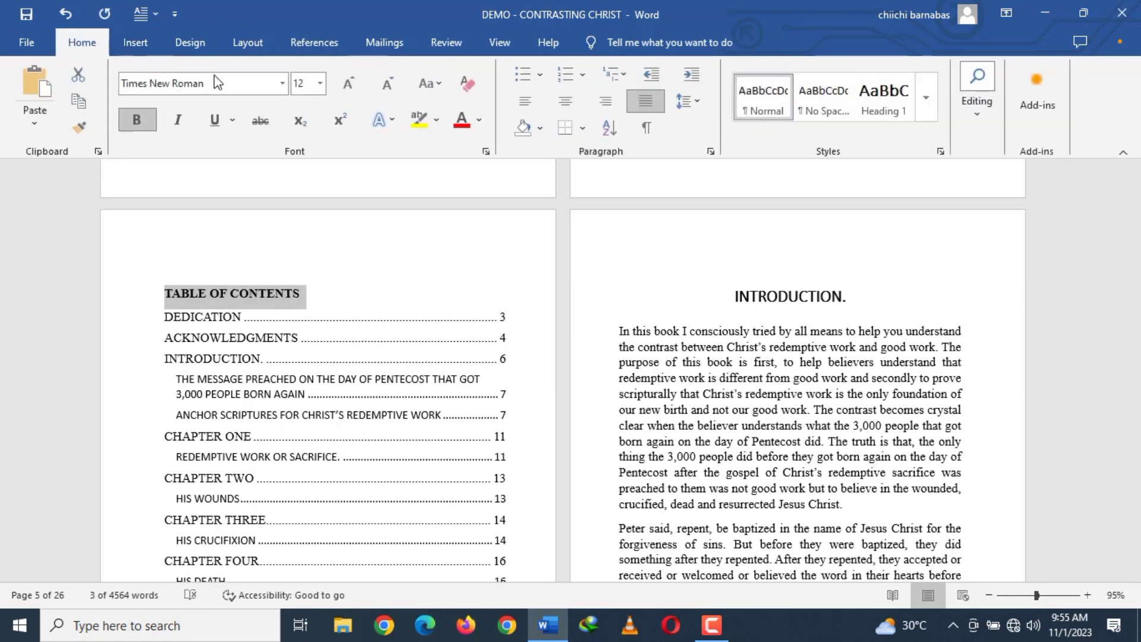
pyautogui.click(565, 102)
pyautogui.click(521, 287)
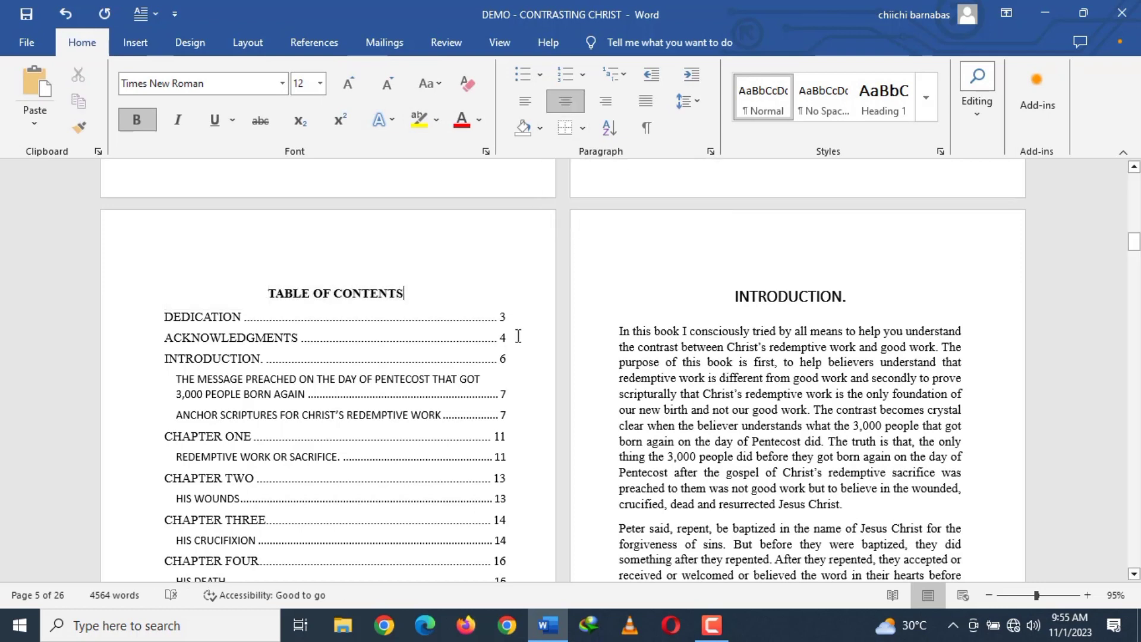
# Review the finished table of contents and look through the manuscript's front matter and chapters up to the last pages.
pyautogui.scroll(-3, 439, 386)
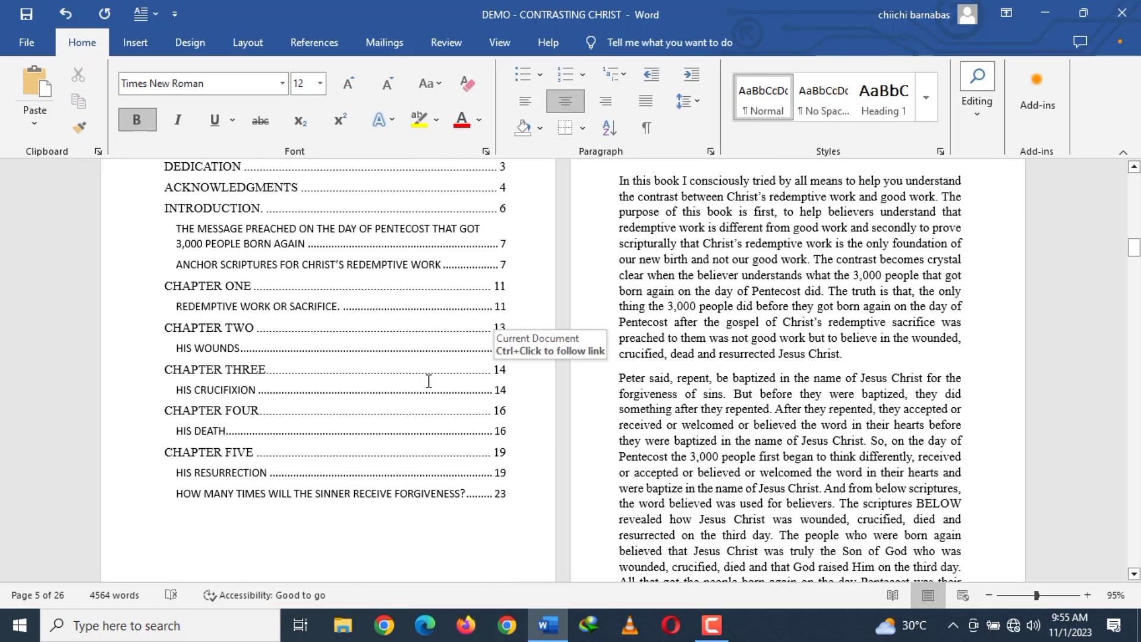
pyautogui.scroll(-5, 433, 332)
pyautogui.scroll(5, 435, 357)
pyautogui.scroll(10, 436, 358)
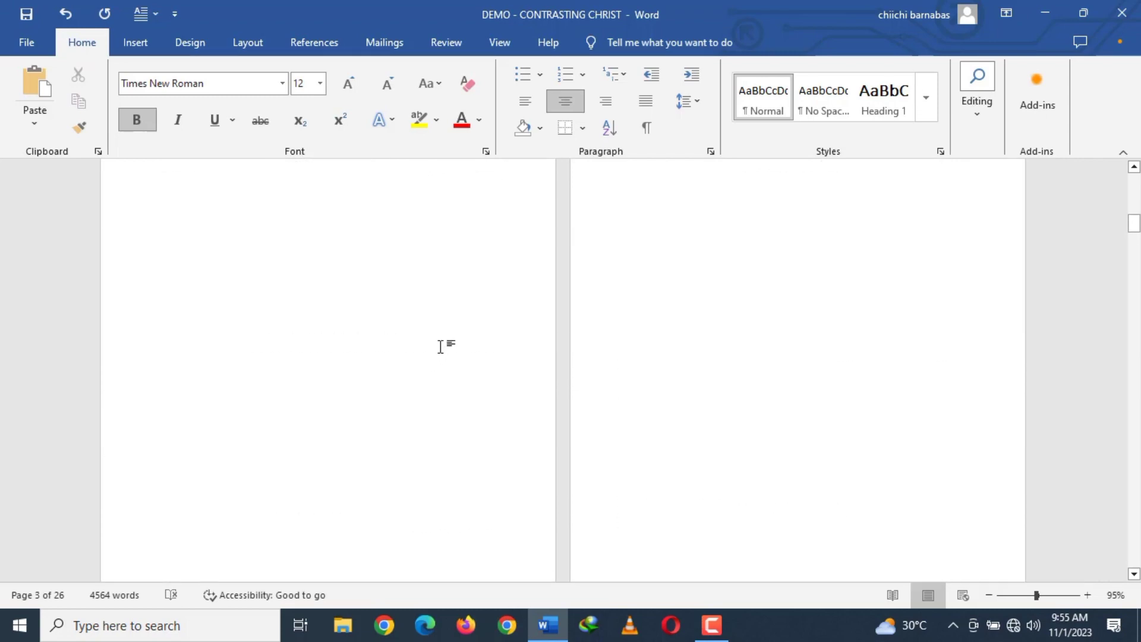
pyautogui.scroll(10, 440, 345)
pyautogui.scroll(-15, 554, 392)
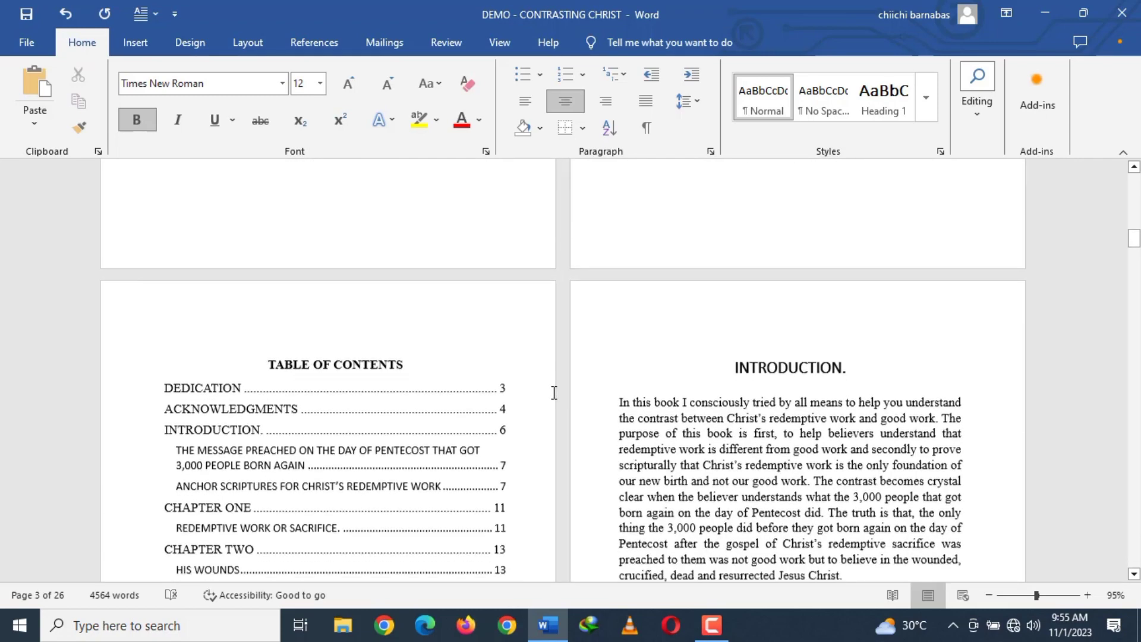
pyautogui.scroll(-15, 552, 392)
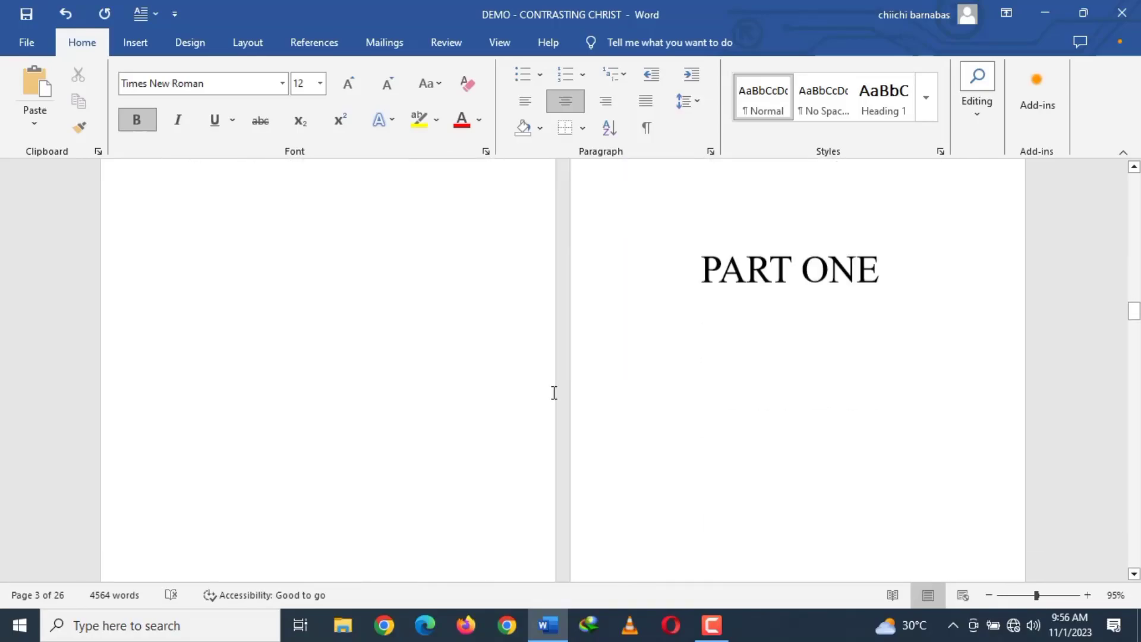
pyautogui.scroll(-15, 554, 397)
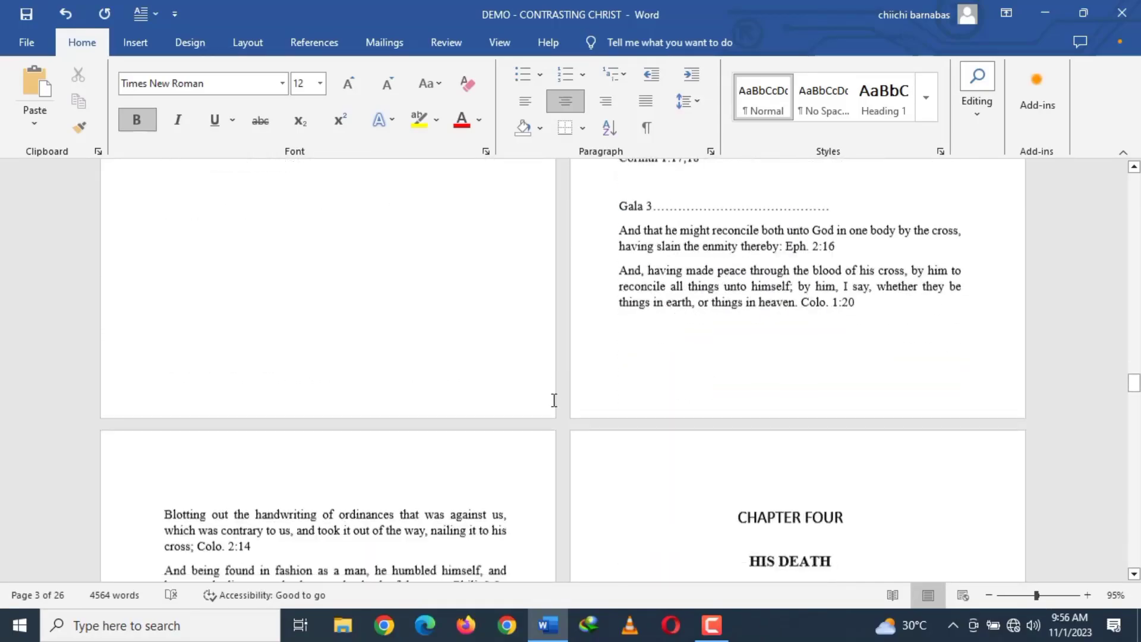
pyautogui.scroll(-15, 554, 398)
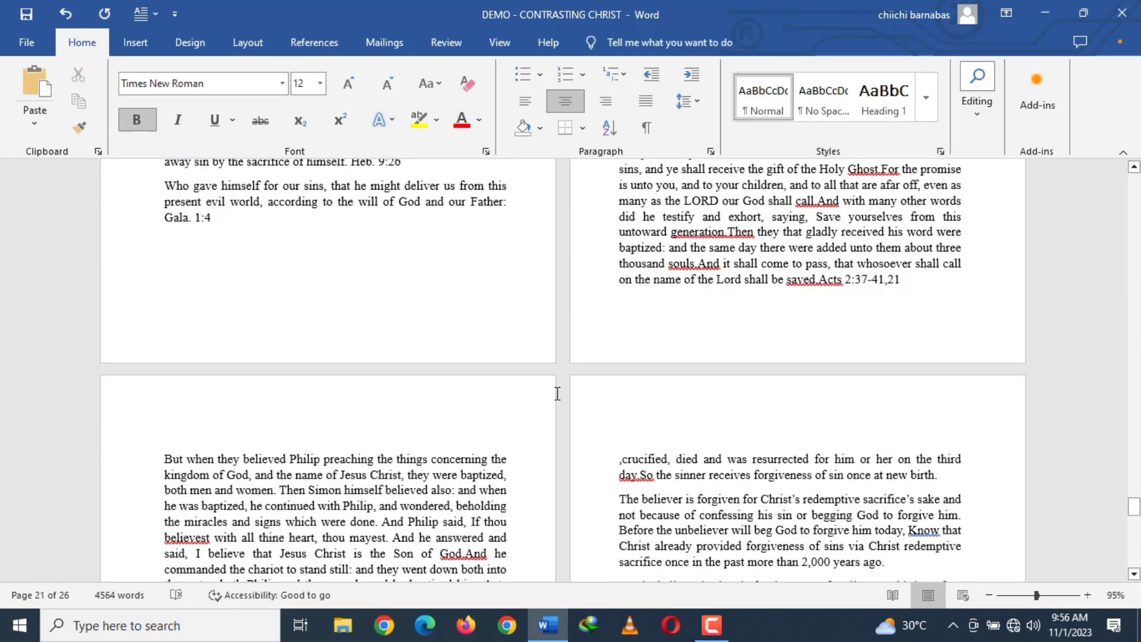
pyautogui.scroll(-10, 524, 419)
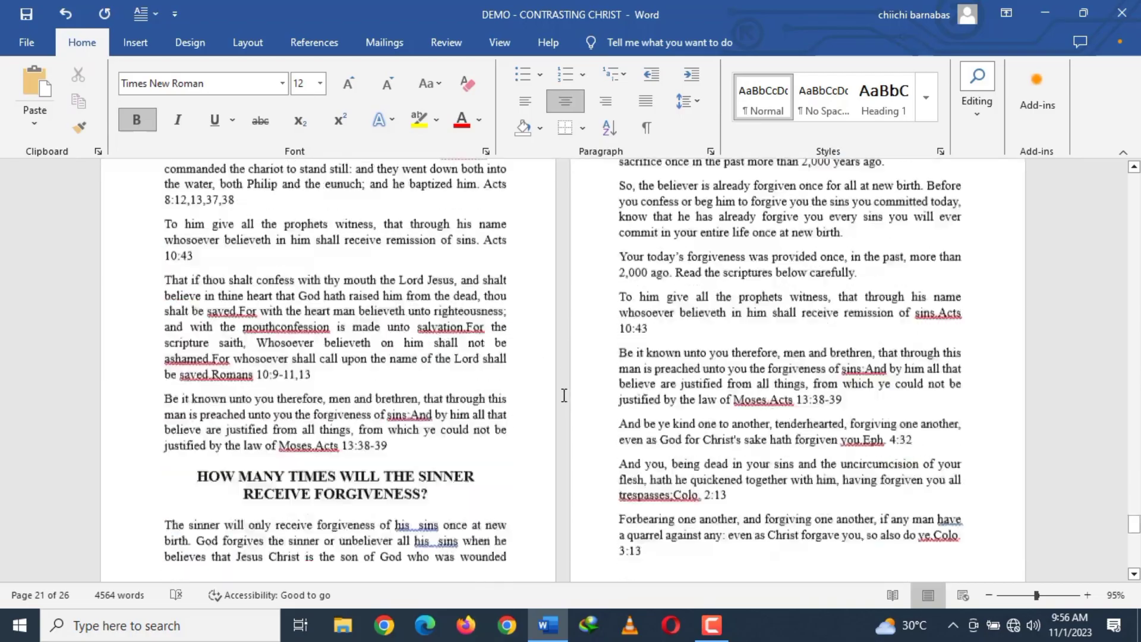
pyautogui.scroll(15, 560, 396)
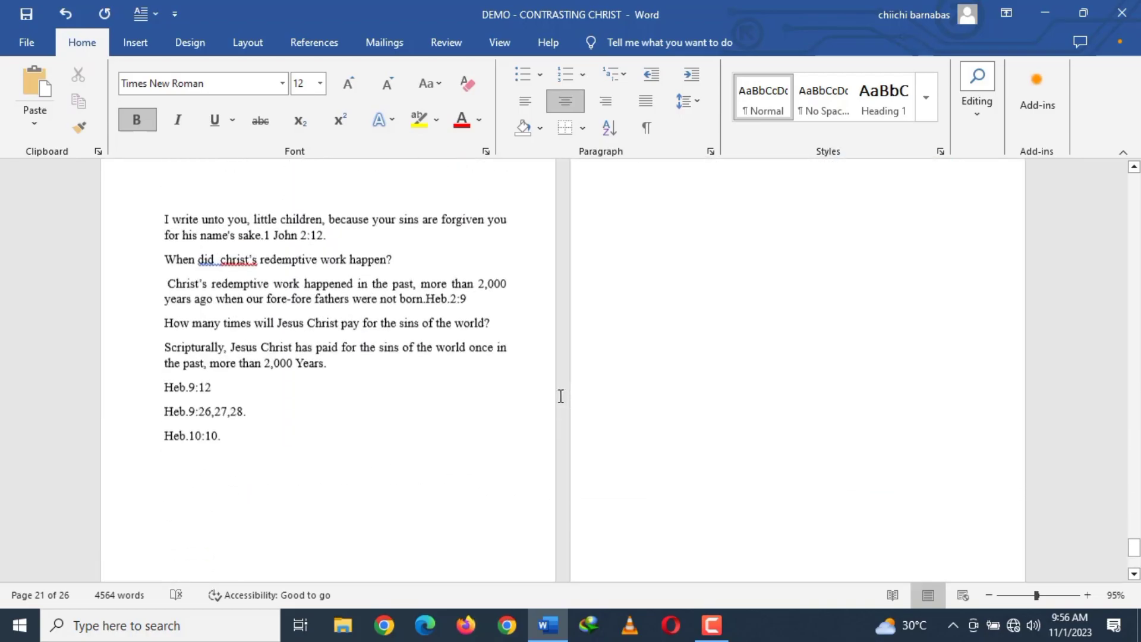
pyautogui.scroll(15, 559, 396)
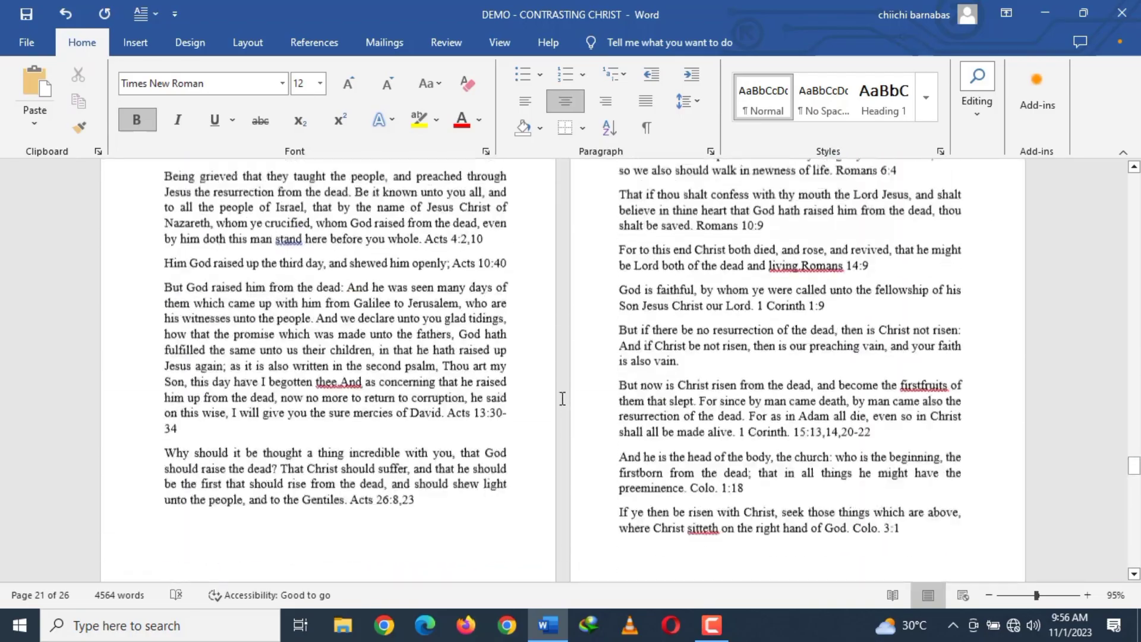